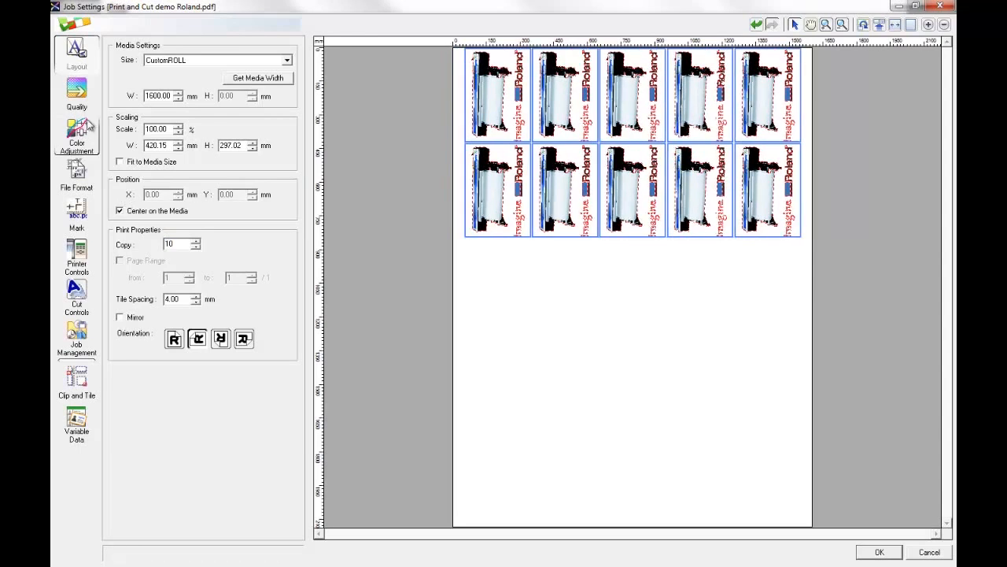
Set the job's media type to Generic Heat Transfer Sheet and its color management preset to Sign&Display.
left_click(230, 74)
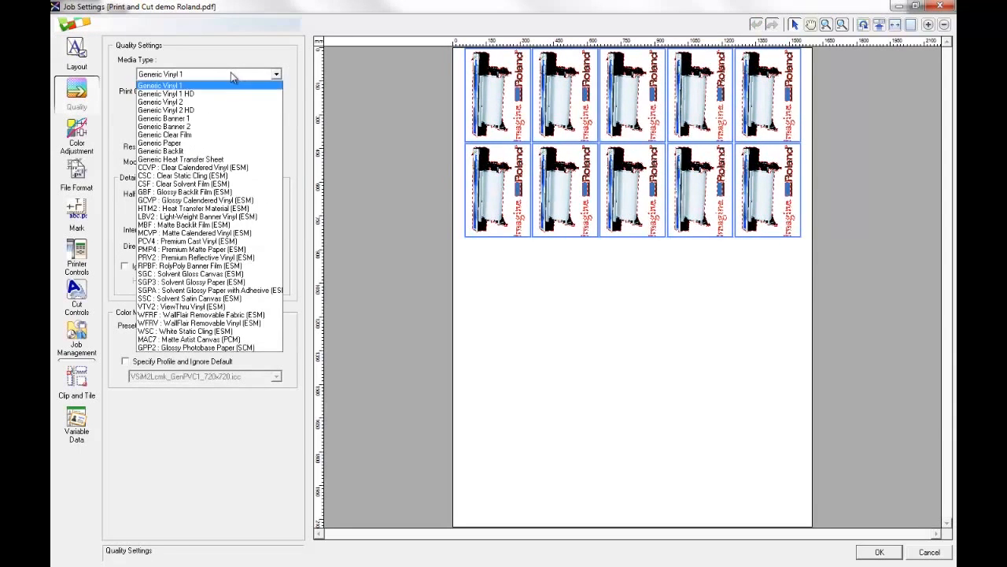
left_click(228, 154)
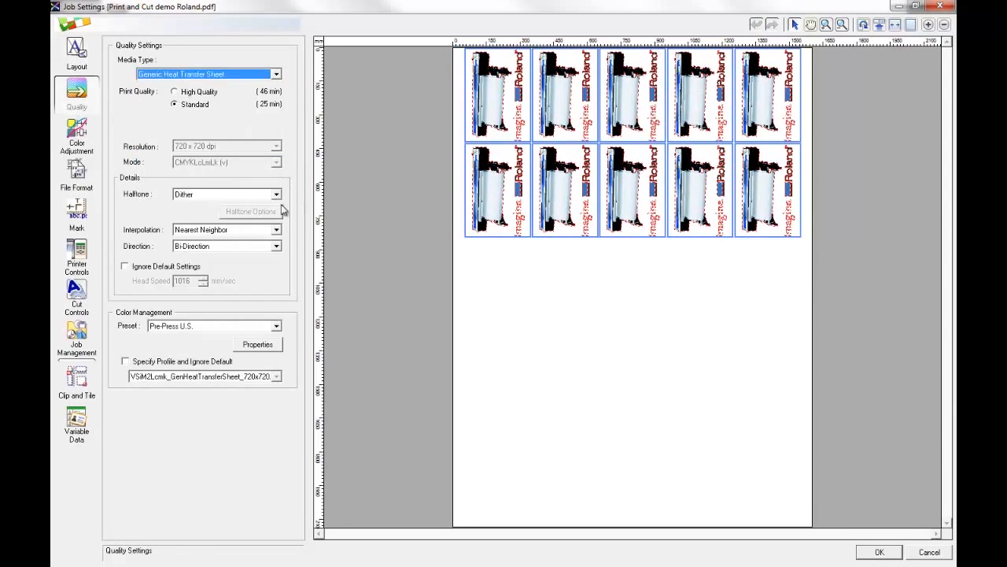
left_click(218, 326)
left_click(197, 374)
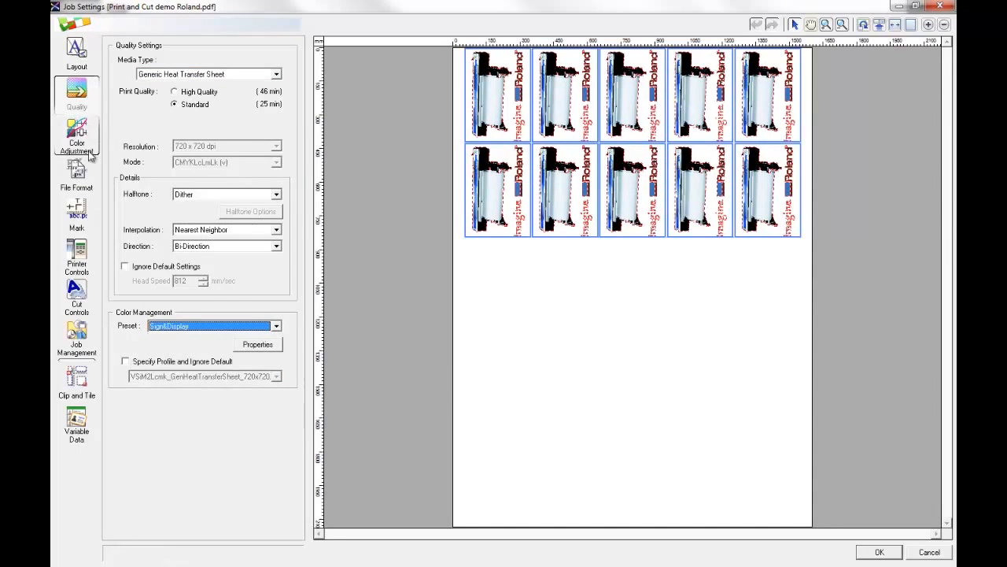
Set the printer's feed calibration, other controls and heater controls to Use Default Media Settings.
left_click(76, 256)
left_click(199, 146)
left_click(195, 166)
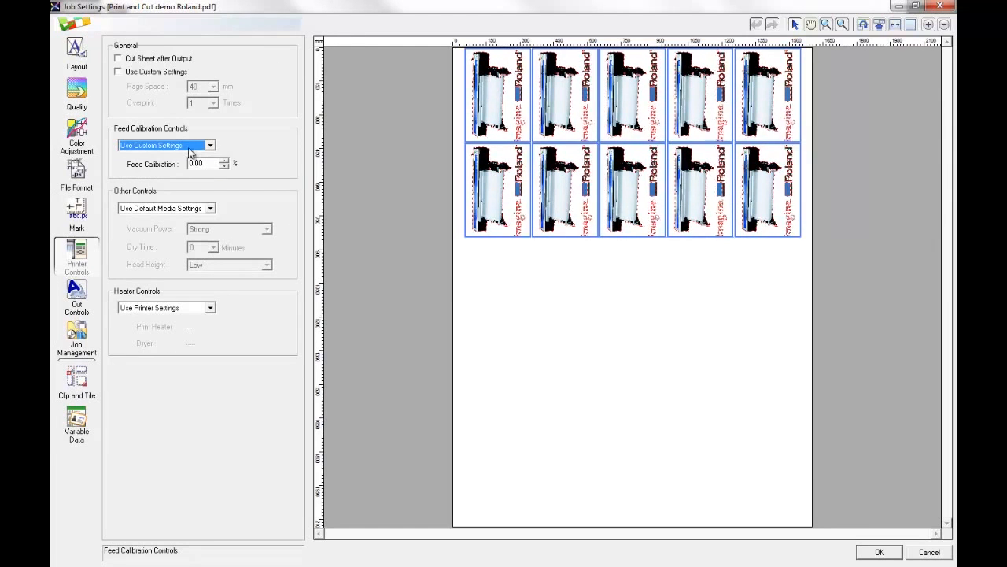
left_click(194, 147)
left_click(193, 157)
left_click(181, 210)
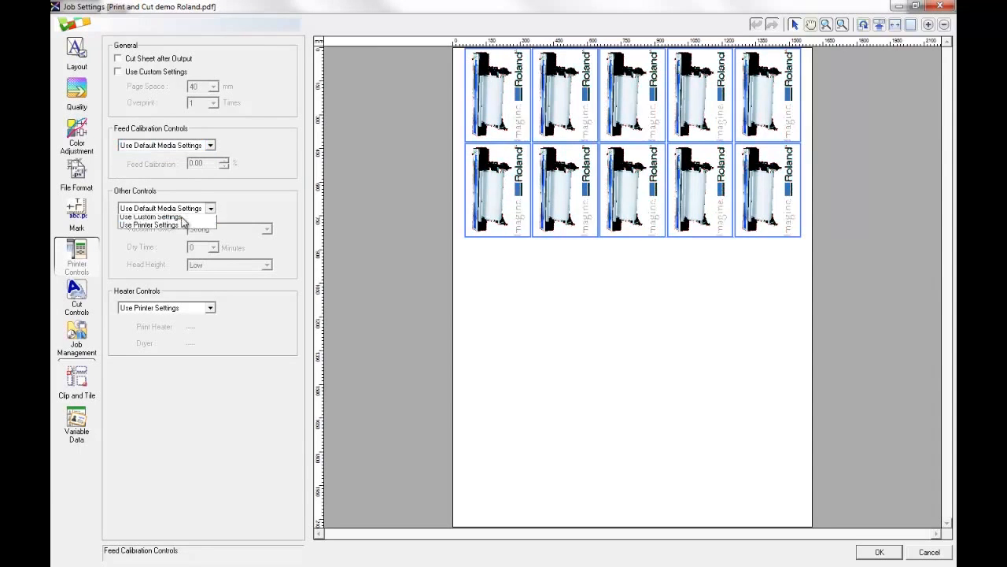
left_click(184, 219)
left_click(174, 307)
left_click(165, 326)
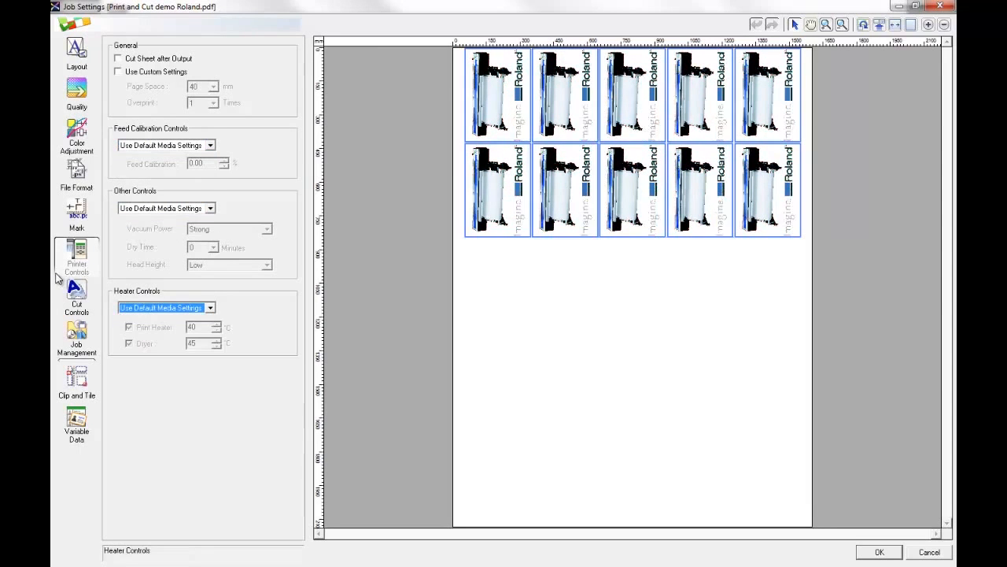
Keep the Print & Cut operation mode, enable Cut Image Boundaries and apply the job settings.
left_click(93, 283)
left_click(277, 60)
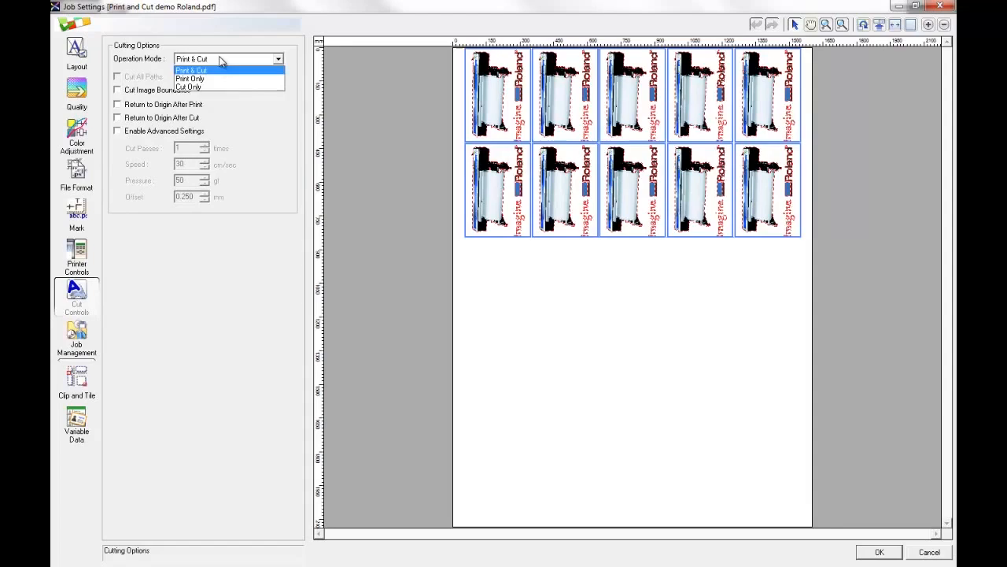
left_click(277, 60)
left_click(147, 90)
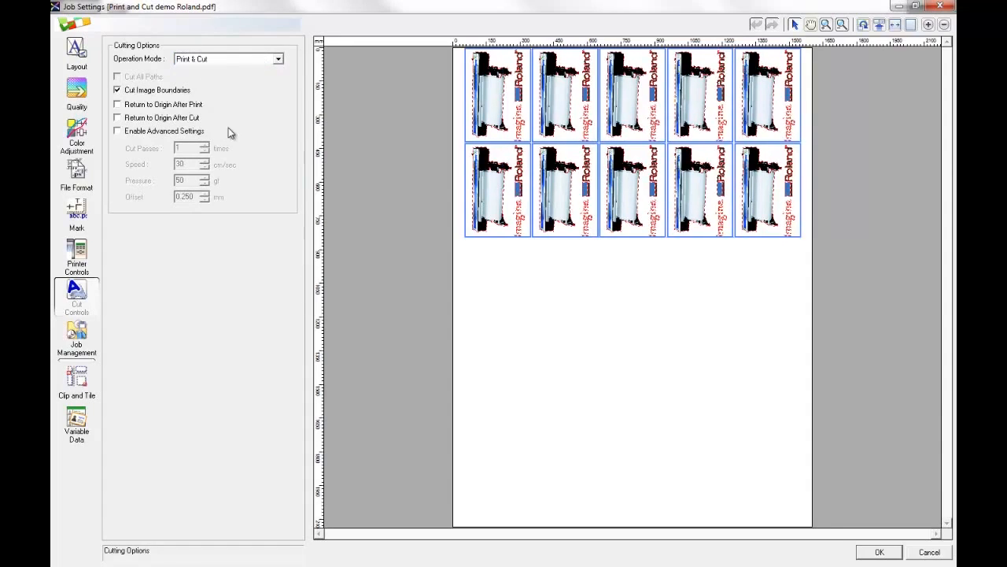
left_click(881, 550)
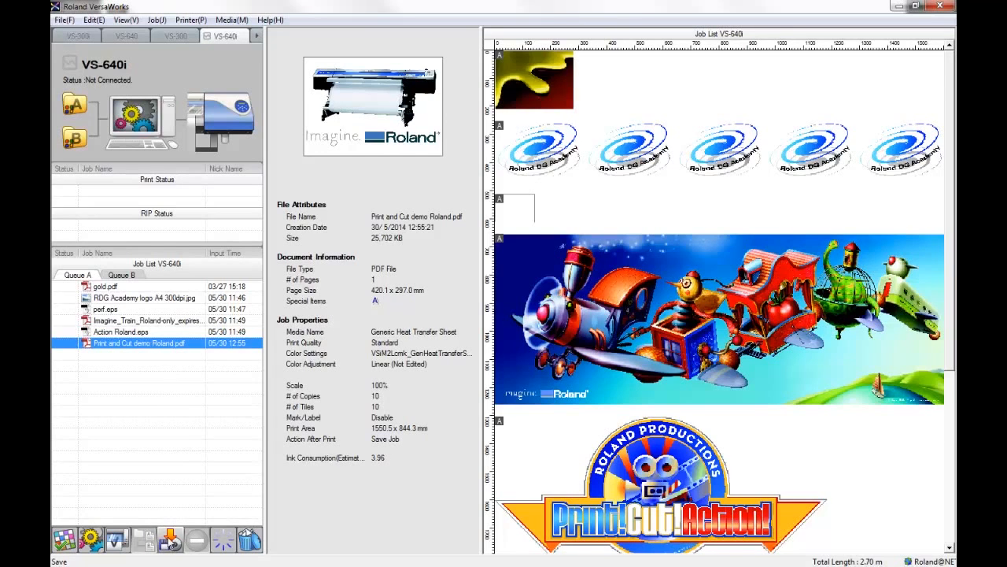
Start saving the job's settings to a file and choose the RVW Temp folder on Local Disk (C:) as destination.
left_click(170, 540)
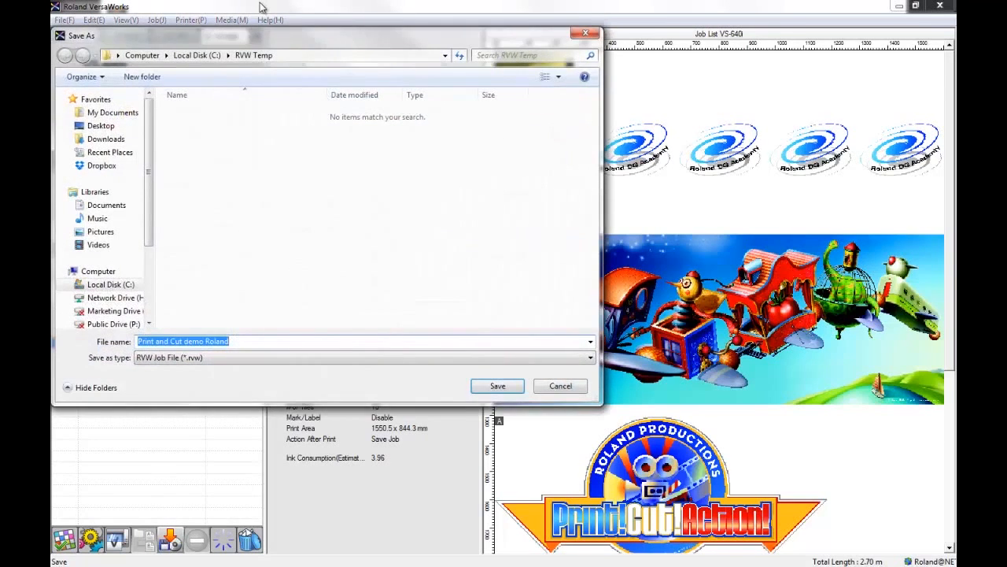
left_click_drag(287, 38, 450, 92)
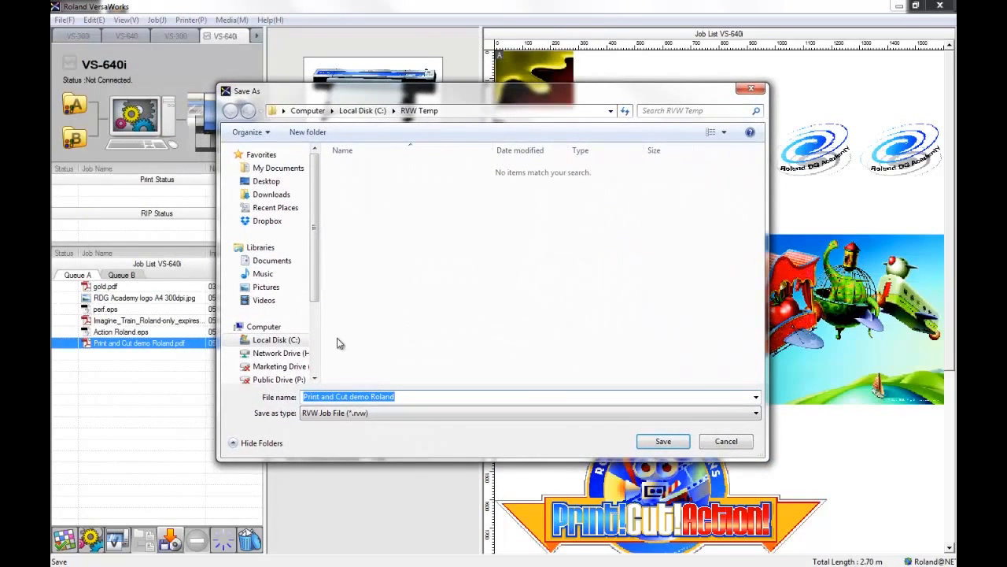
left_click(300, 340)
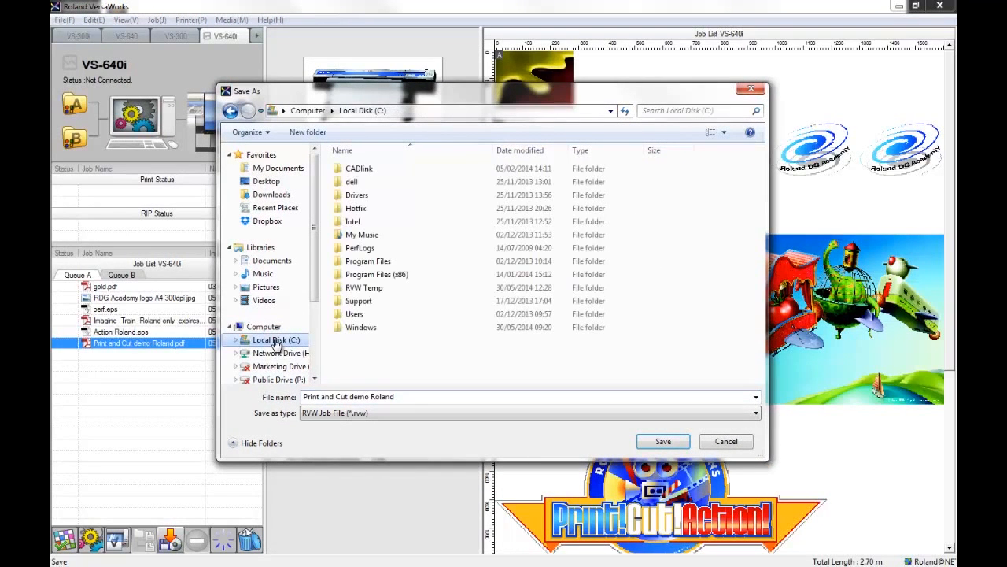
double_click(366, 288)
left_click_drag(444, 92, 446, 105)
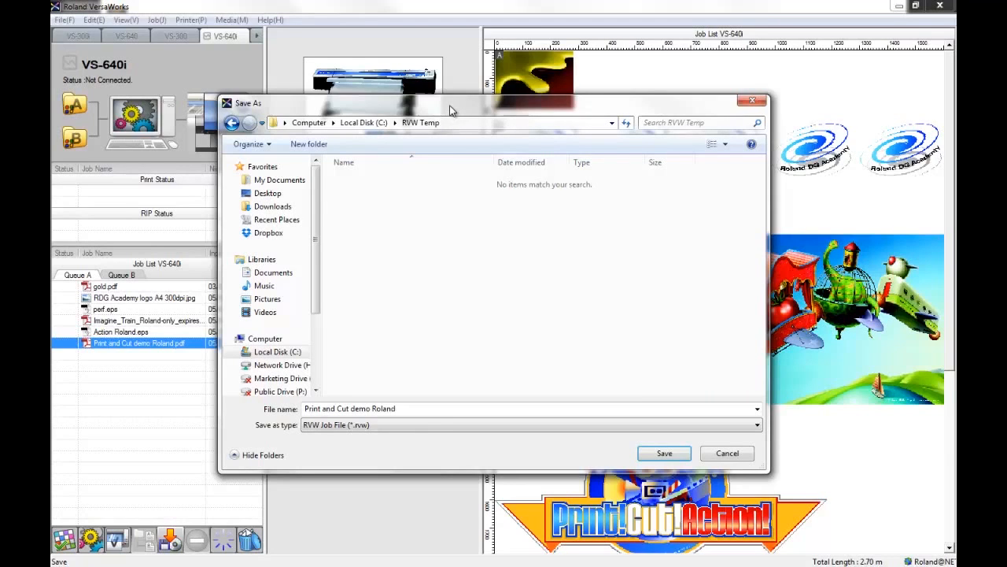
Save the job as an RVW Job File (*.rvw) named "Repeat customer 1".
left_click(366, 425)
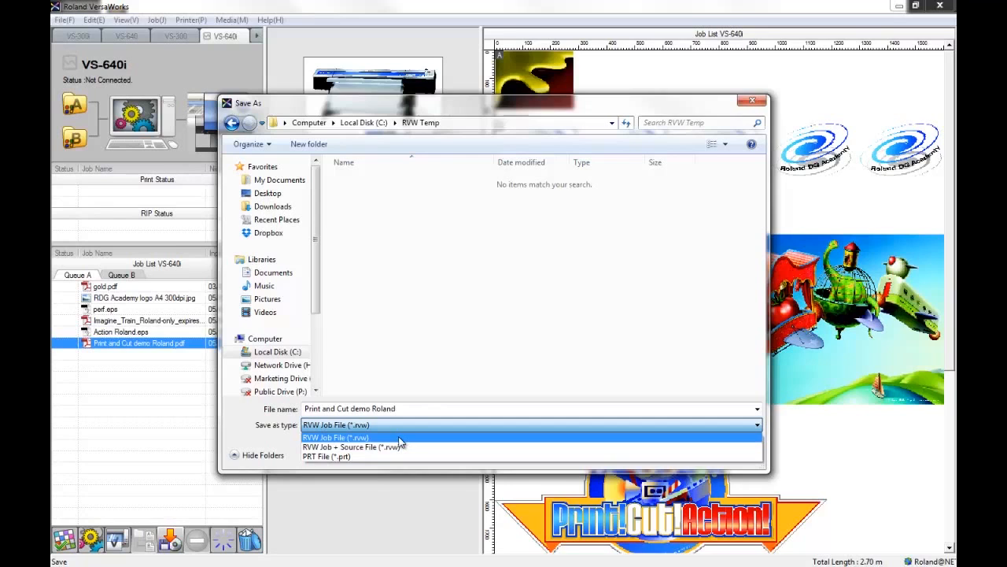
left_click(360, 438)
left_click(401, 410)
triple_click(402, 410)
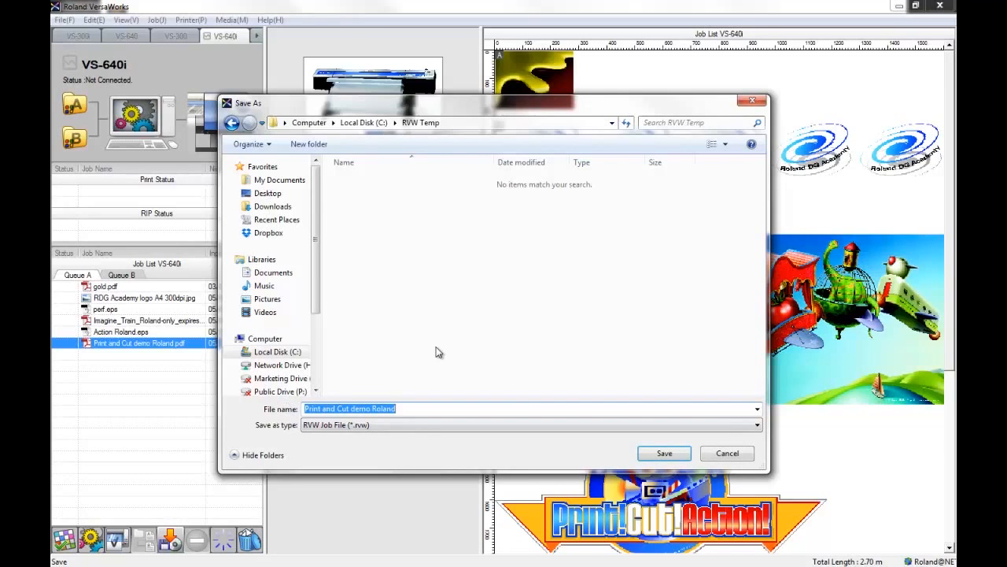
type("Rep")
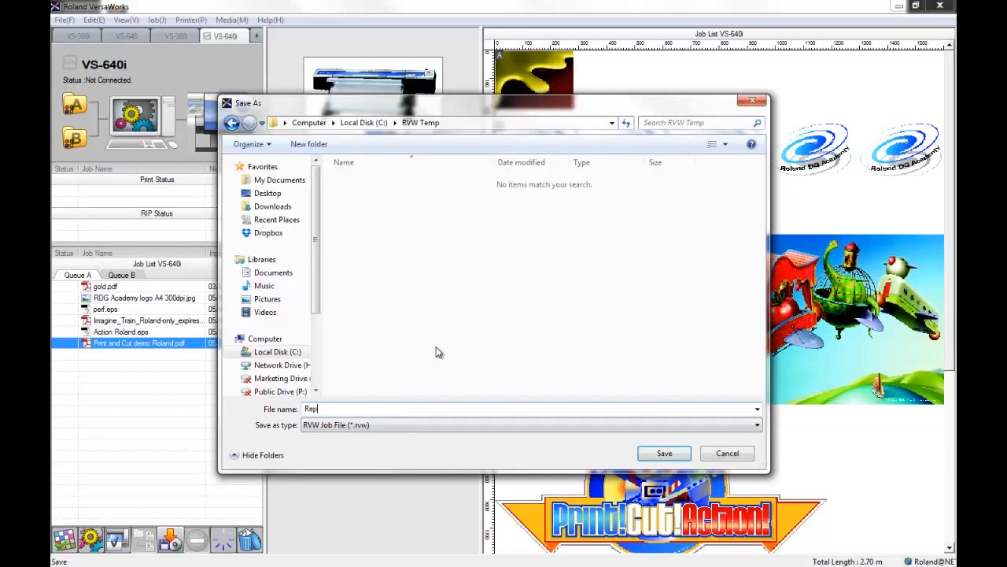
type("eat customer 1")
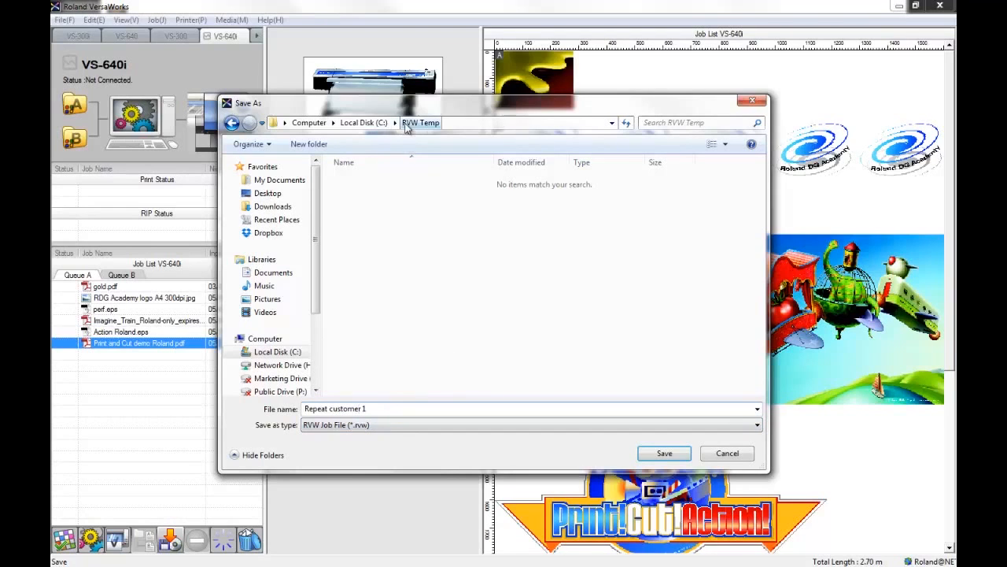
left_click(669, 455)
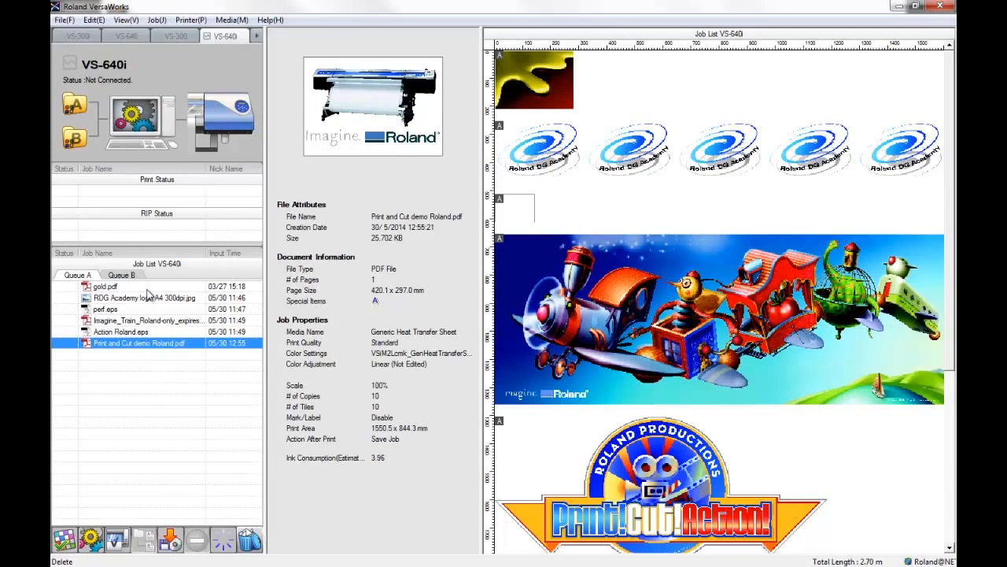
Delete the Print and Cut demo Roland.pdf job from Queue A.
left_click(249, 540)
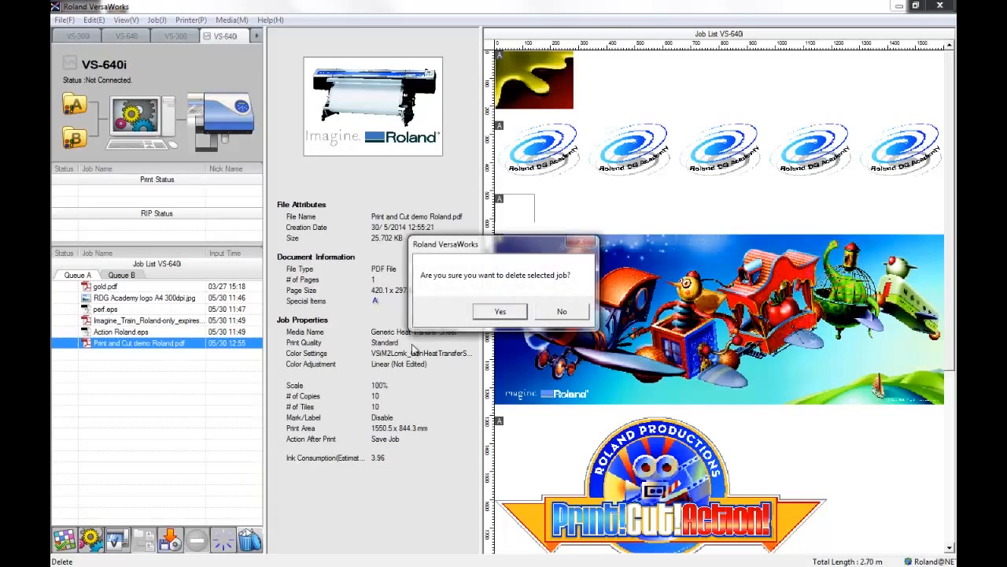
left_click(482, 315)
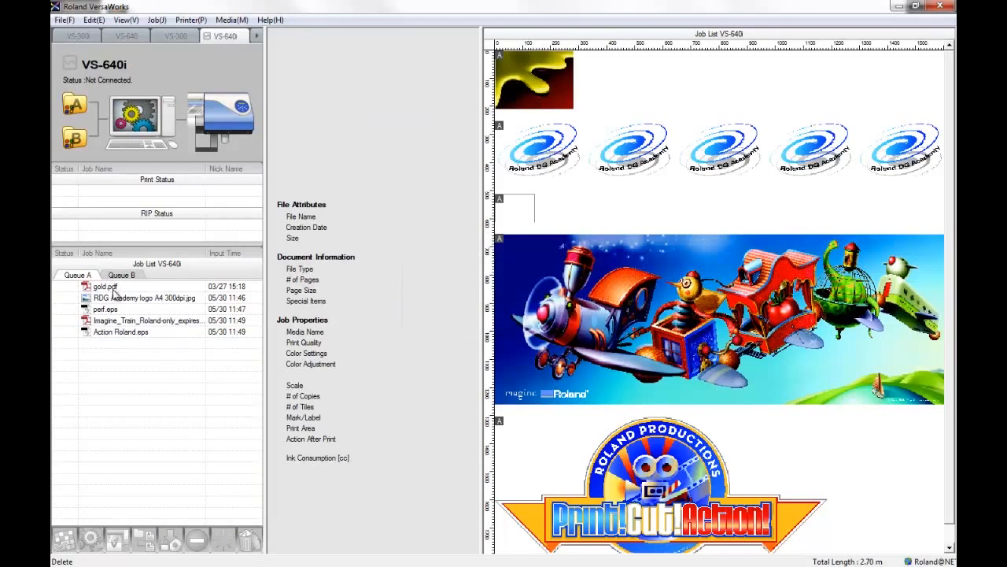
Start adding a job to the queue and select Repeat customer 1.rvw in the RVW Temp folder.
left_click(65, 20)
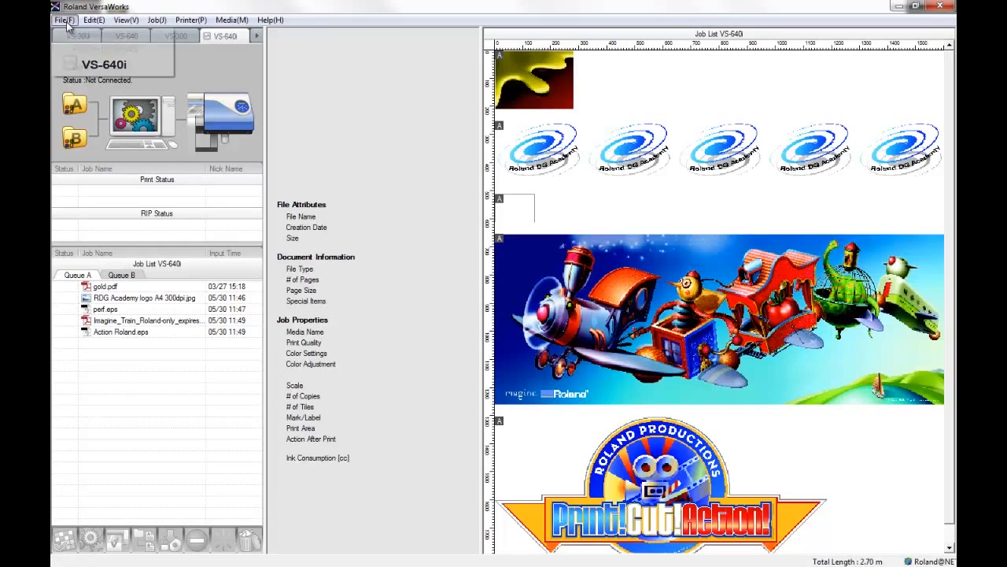
left_click(67, 24)
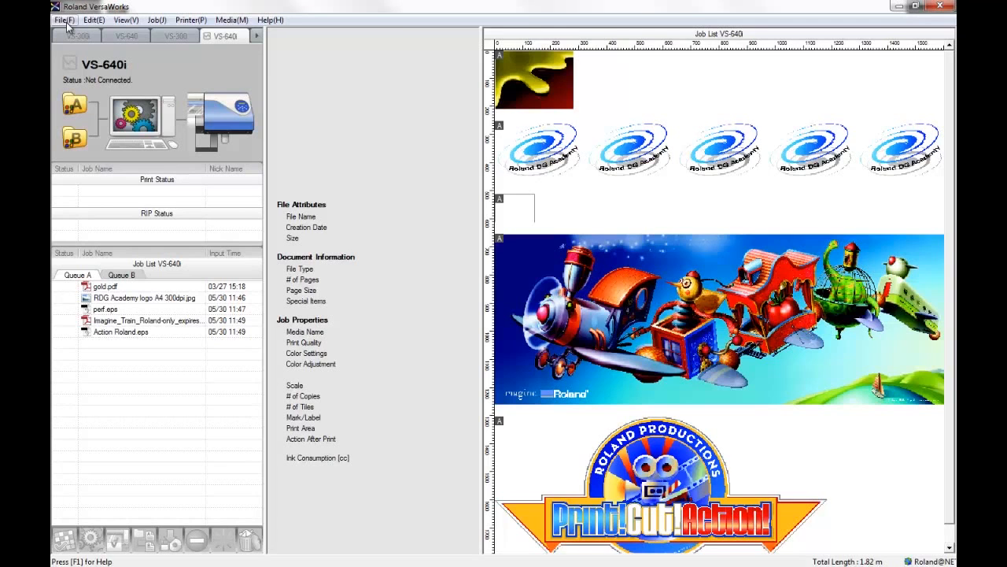
left_click(67, 23)
left_click(70, 23)
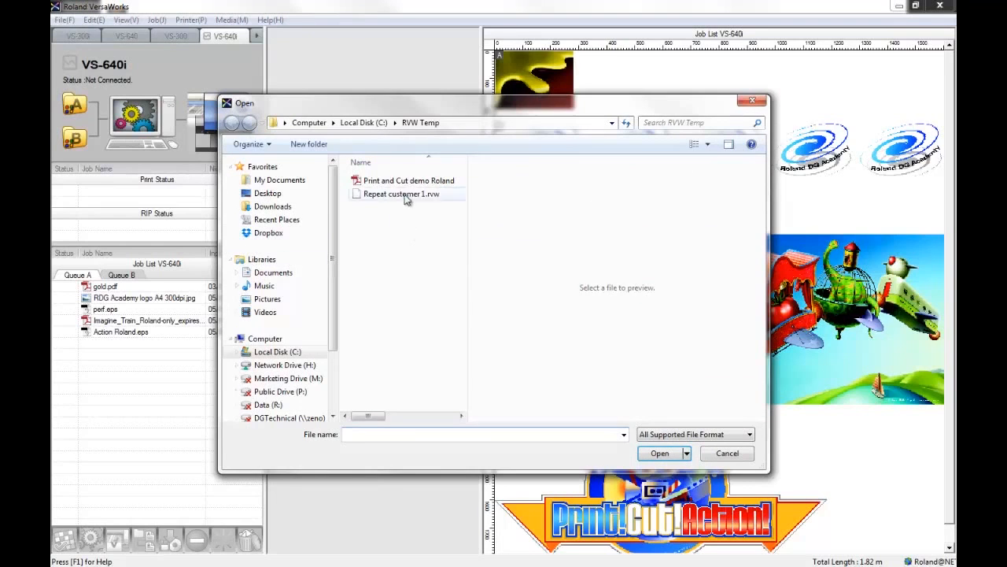
left_click(390, 194)
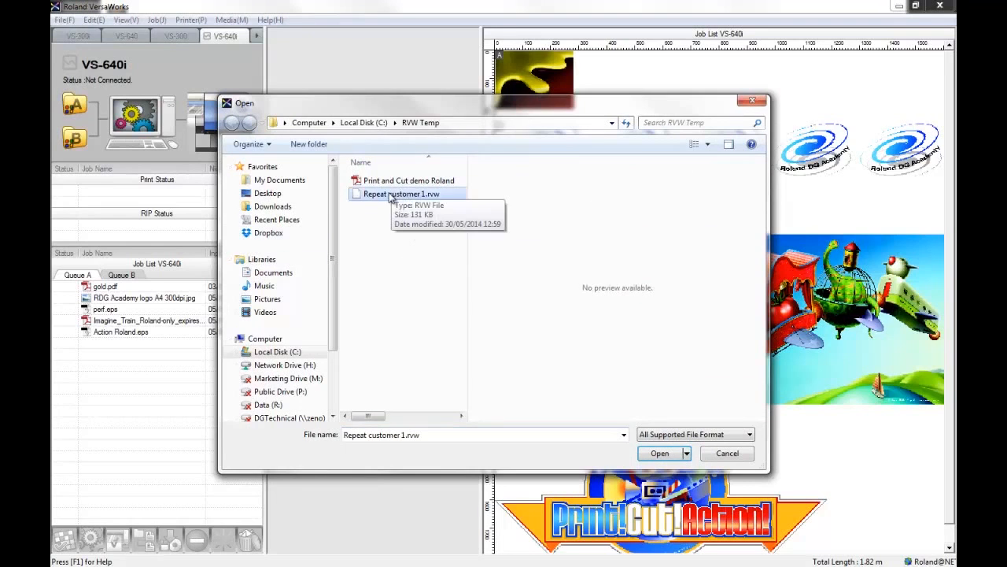
Check the file size of Repeat customer 1.rvw in its file properties.
right_click(437, 196)
left_click(490, 366)
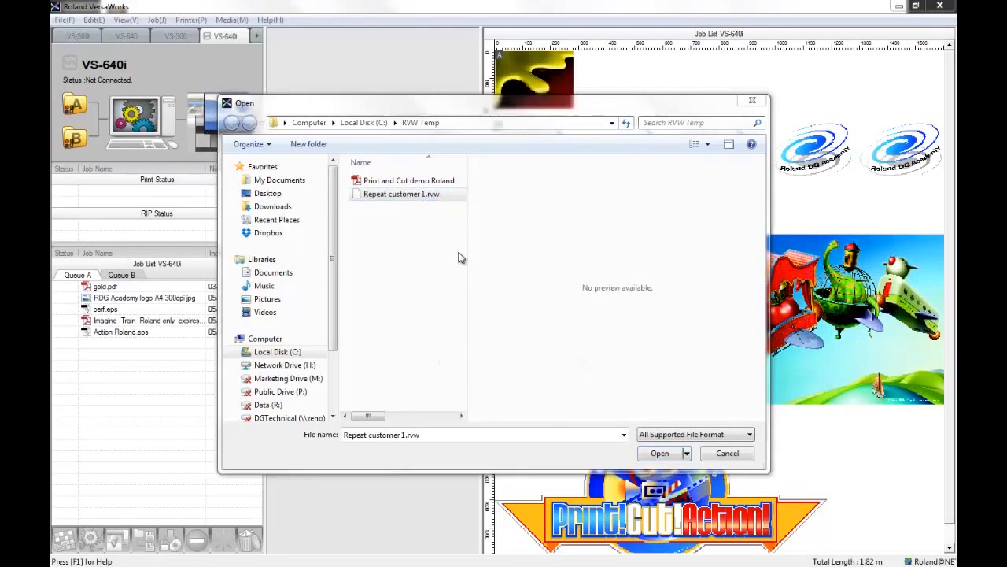
left_click_drag(518, 207, 445, 92)
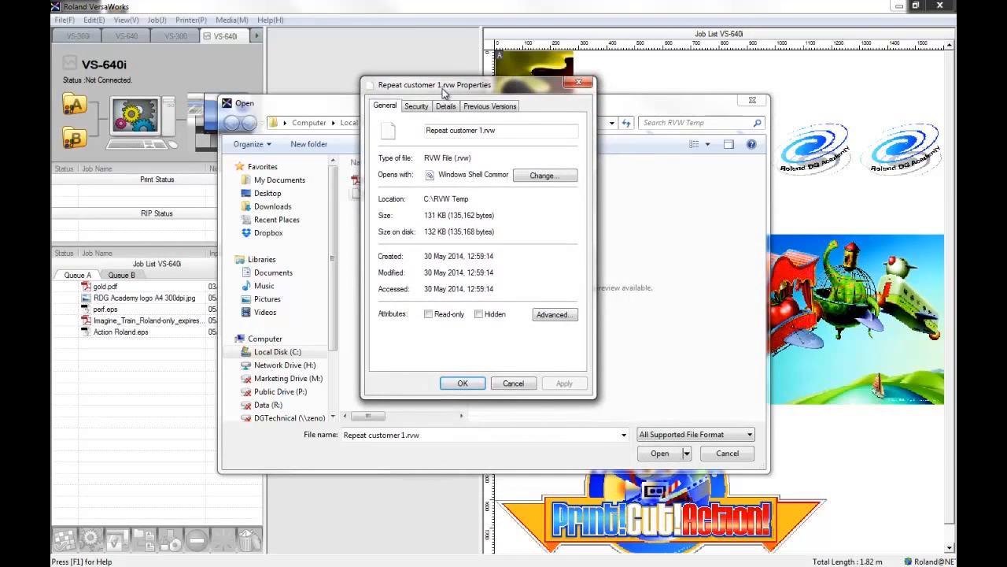
left_click_drag(445, 214, 423, 217)
left_click(463, 384)
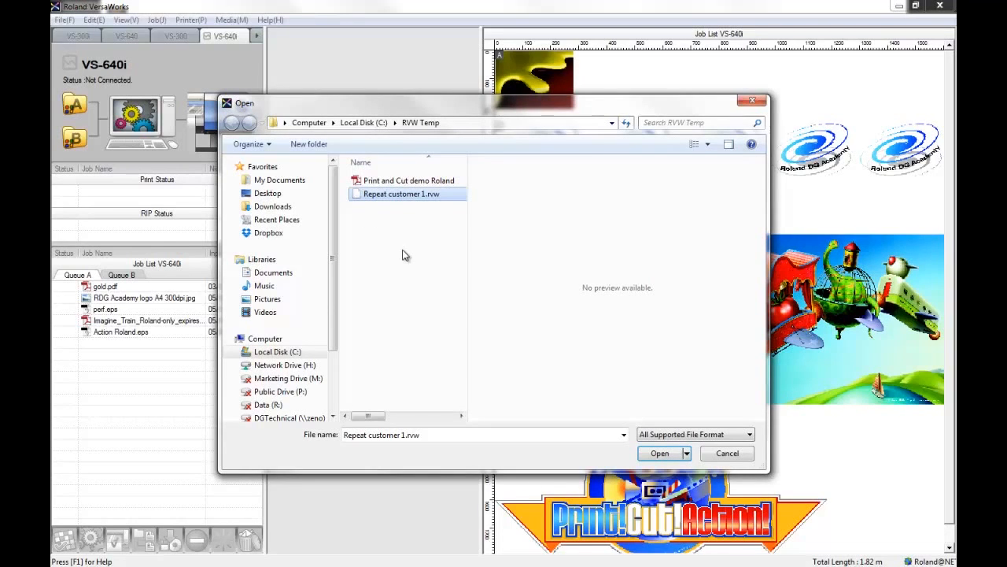
Load Repeat customer 1.rvw into Queue A and review the restored job's layout and quality settings.
left_click(660, 453)
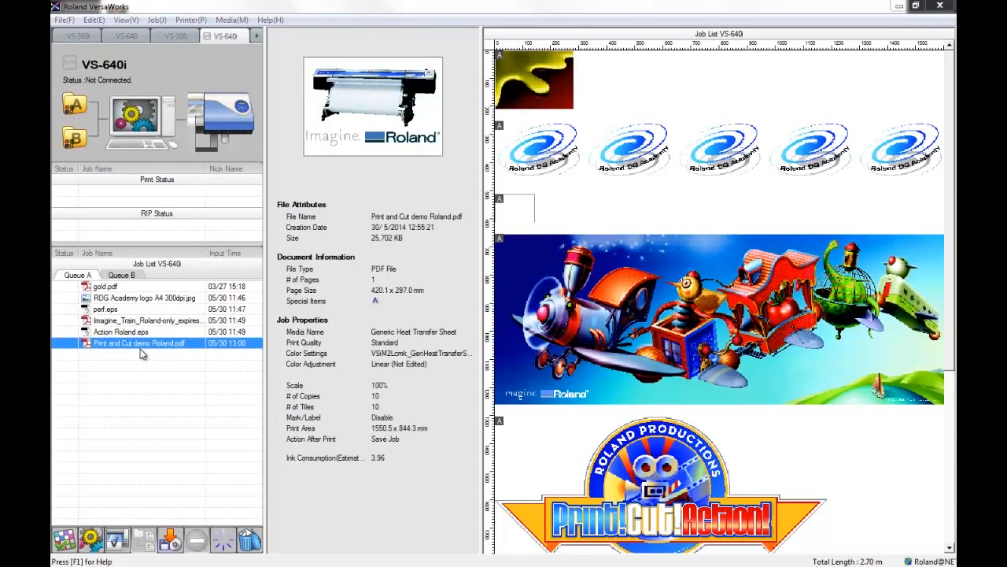
left_click(67, 538)
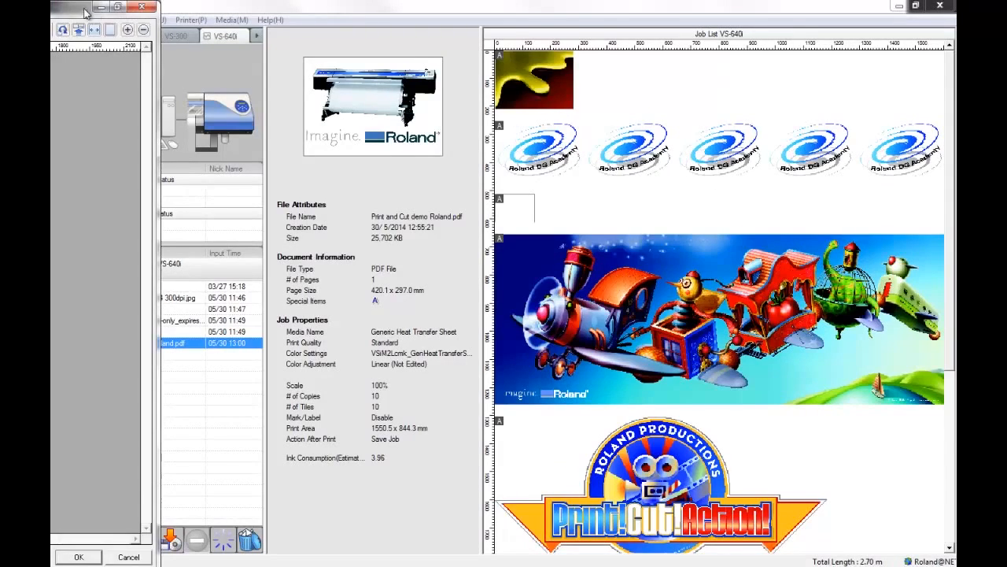
left_click_drag(82, 8, 624, 1)
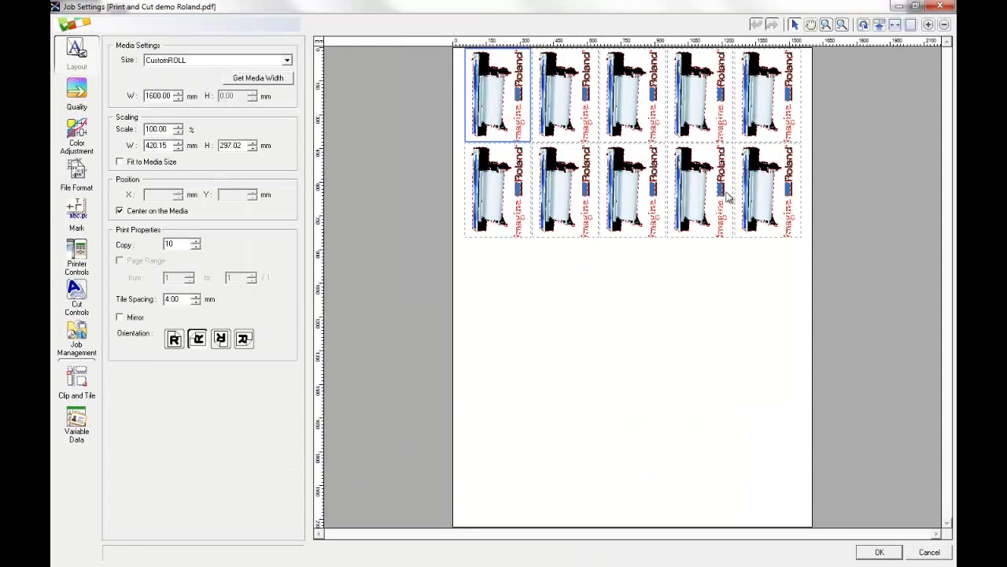
left_click(76, 93)
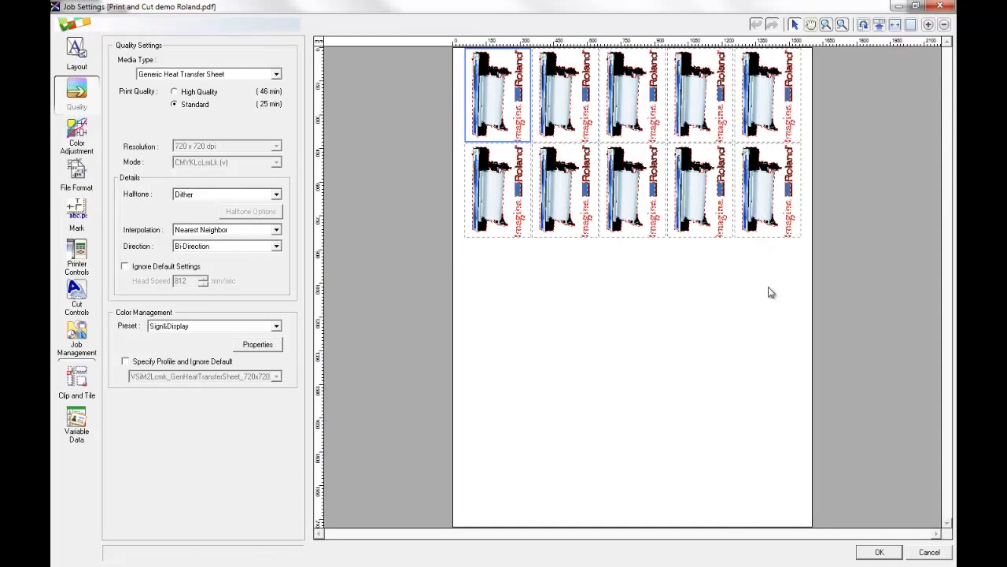
left_click(880, 552)
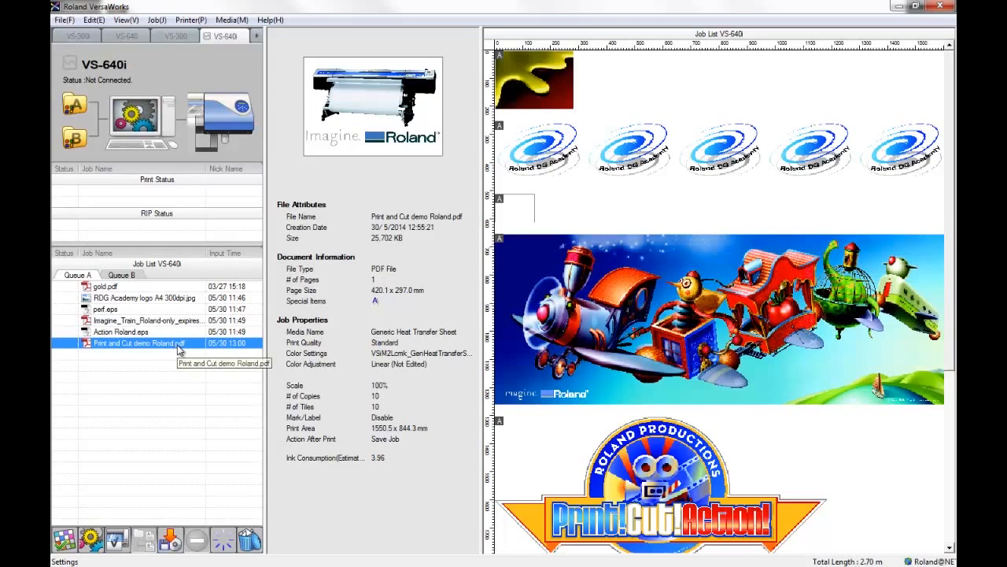
Delete the reloaded Print and Cut demo Roland.pdf job and switch to the RVW Temp folder in Windows Explorer.
left_click(259, 537)
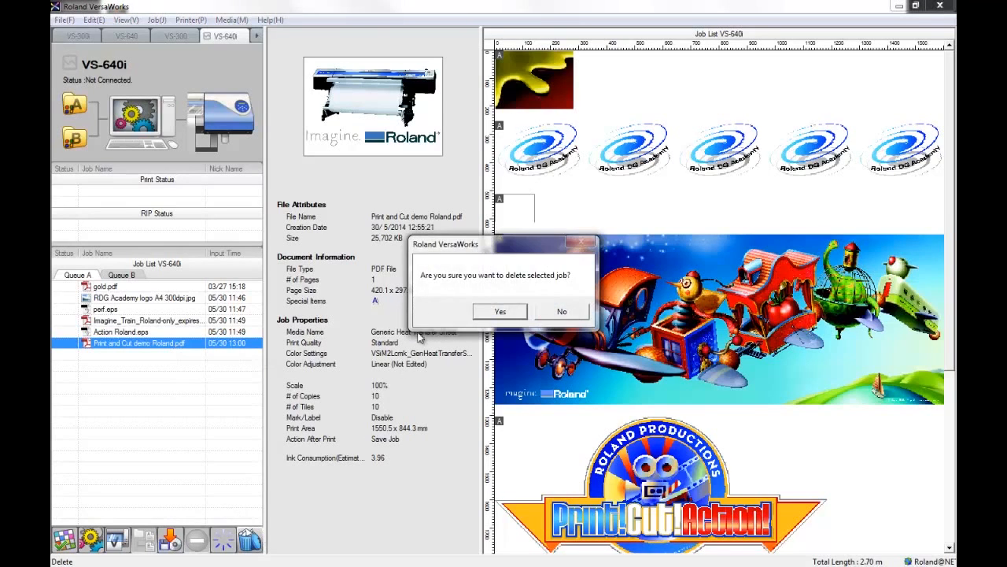
left_click(486, 314)
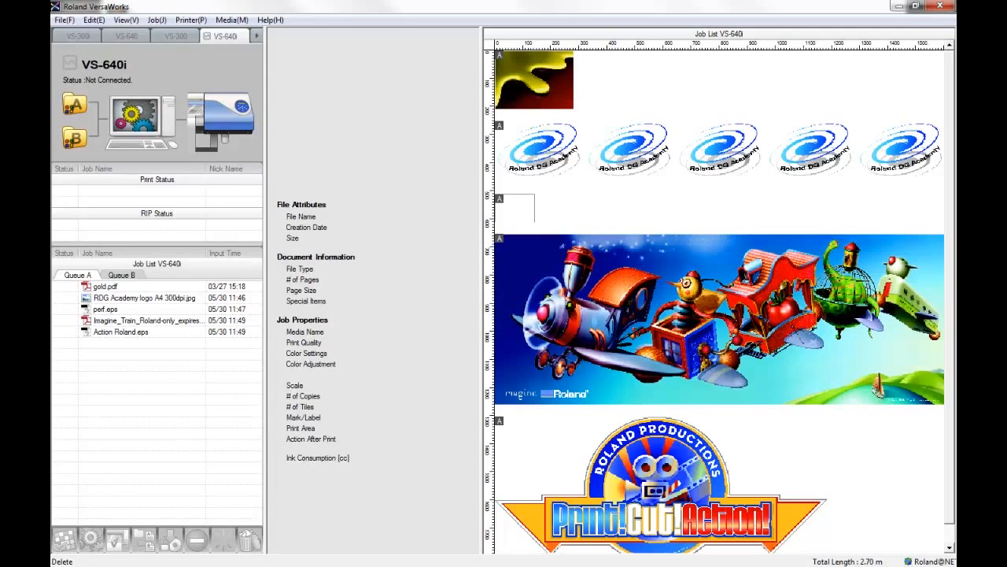
left_click(378, 564)
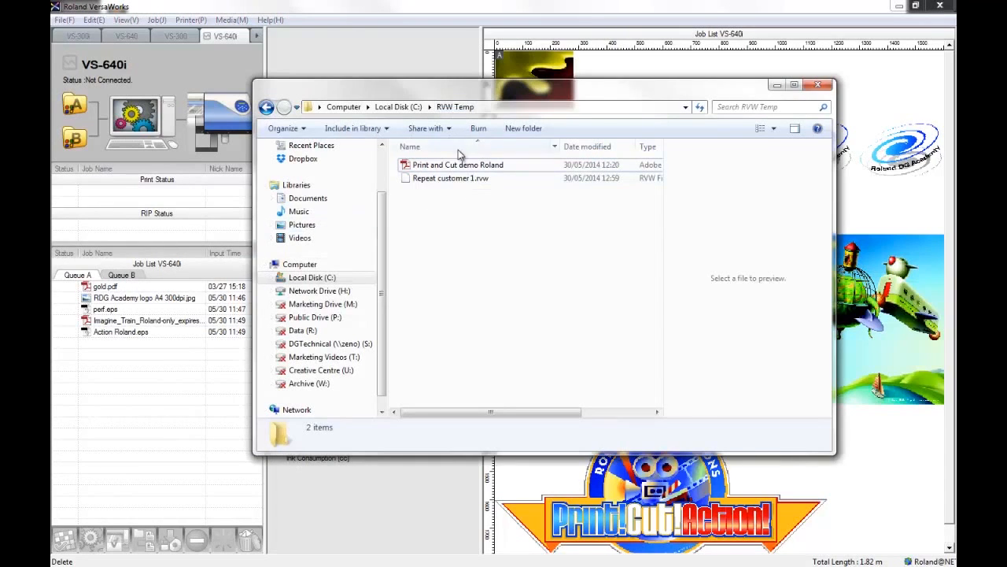
Create a folder named Moved file in RVW Temp and move the Print and Cut demo Roland PDF into it.
left_click(523, 128)
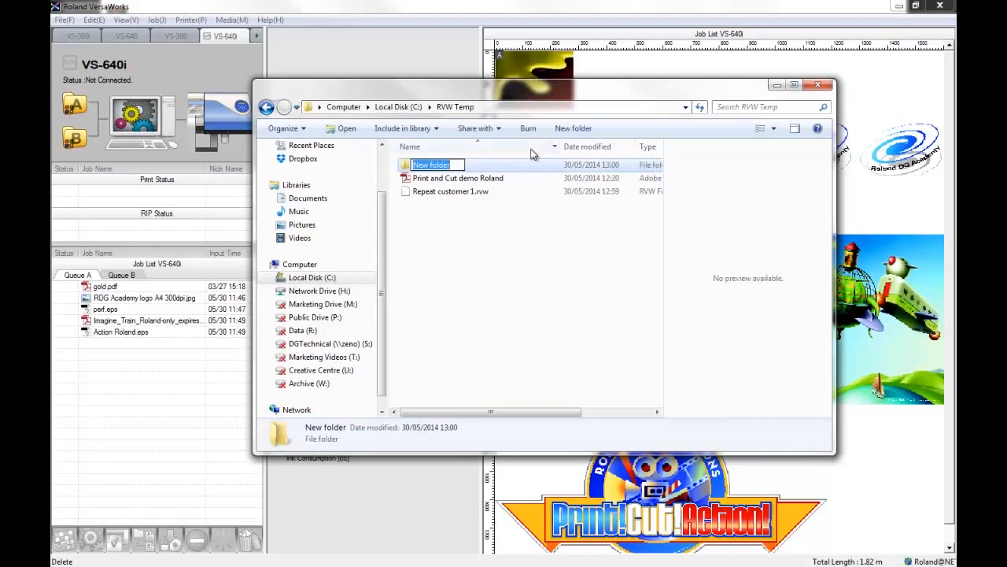
type("Moved file")
key("Return")
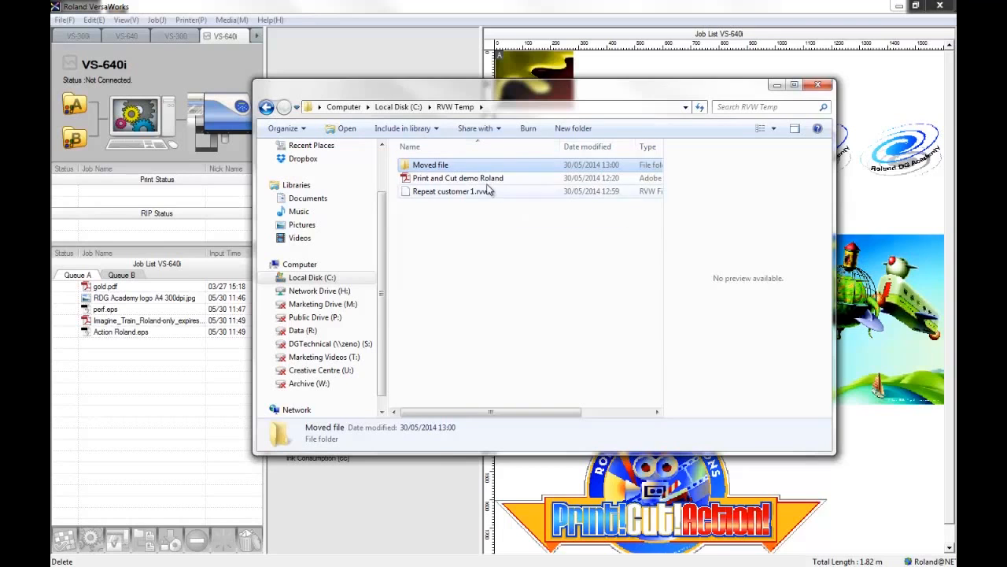
left_click_drag(452, 181, 443, 165)
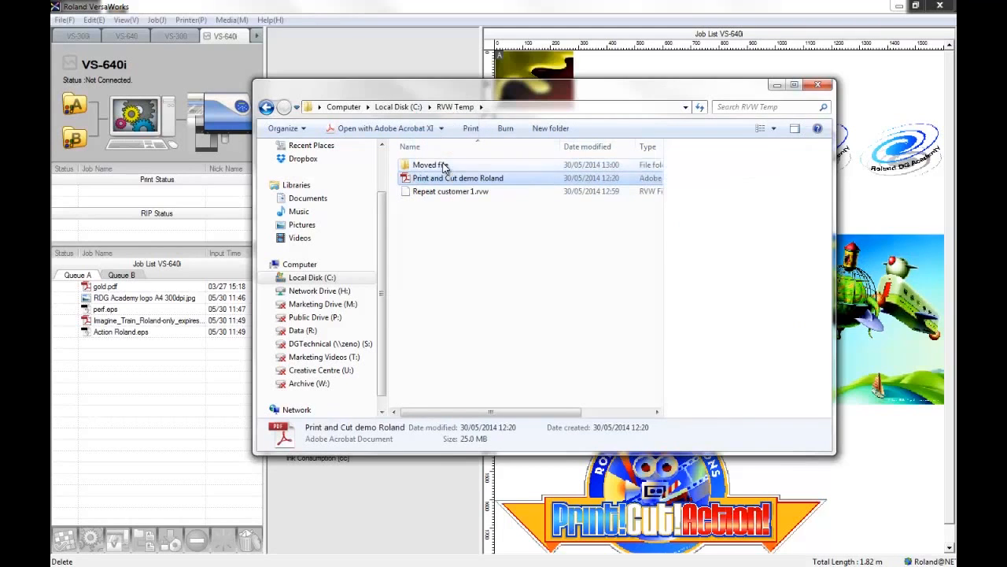
left_click(777, 85)
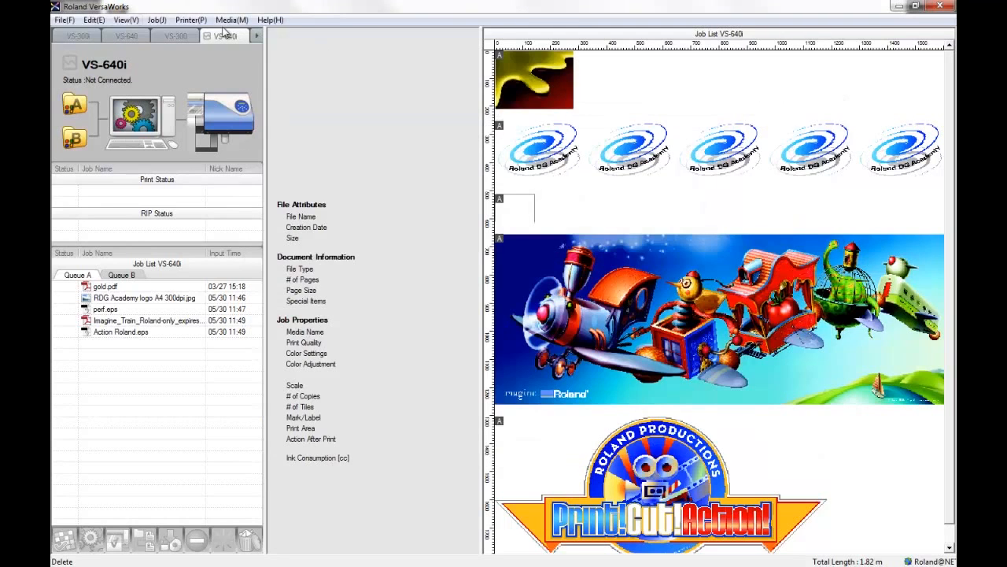
Add the saved job Repeat customer 1.rvw from the RVW Temp folder to the VersaWorks queue.
left_click(55, 21)
left_click(75, 35)
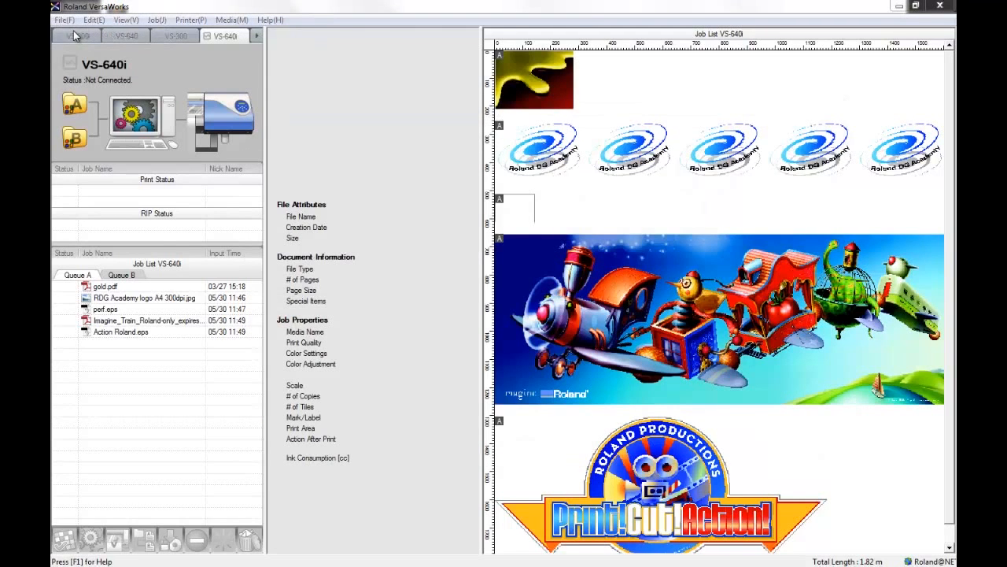
left_click(394, 195)
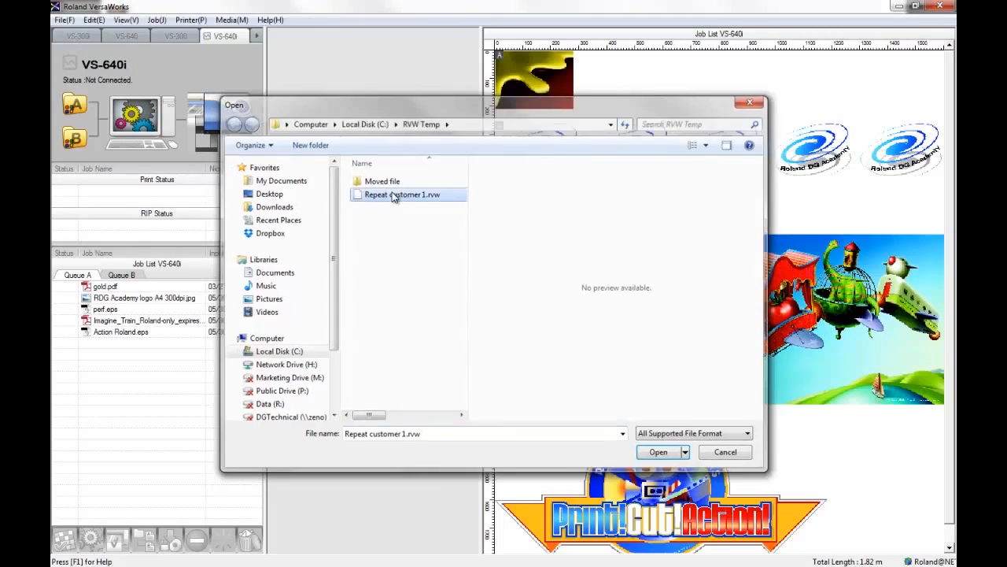
double_click(393, 195)
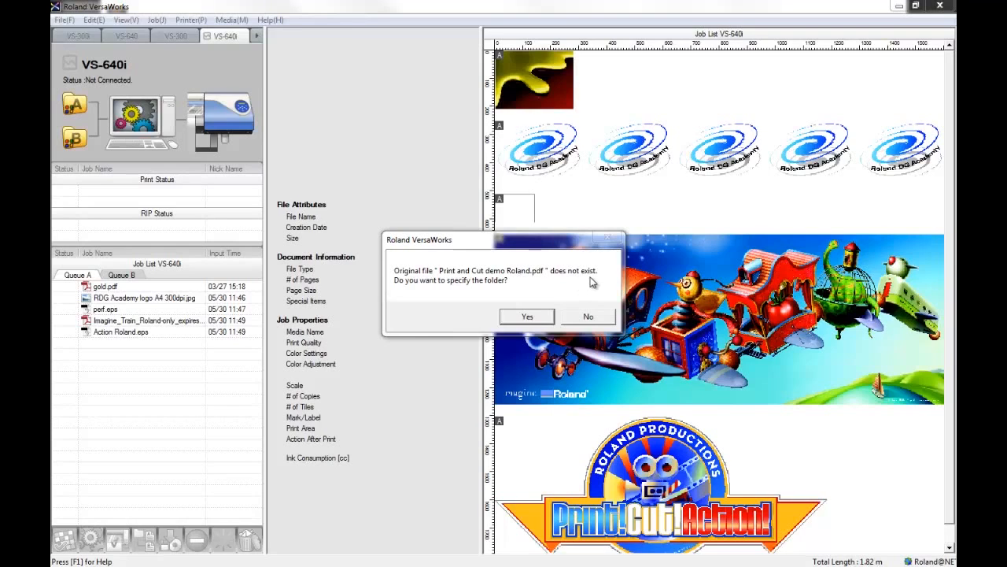
Specify Print and Cut demo Roland in the Moved file folder as the job's source file.
left_click(527, 317)
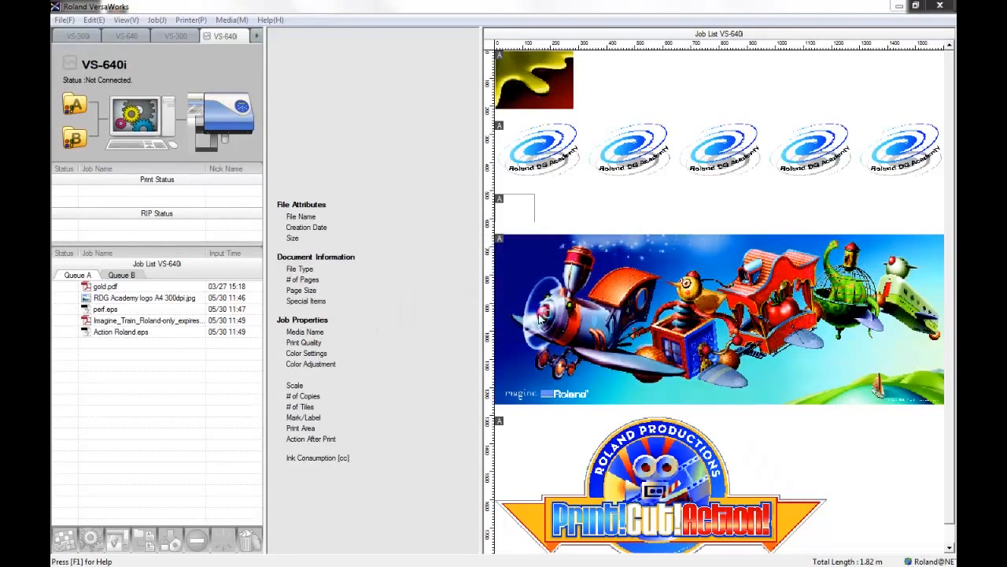
left_click(380, 183)
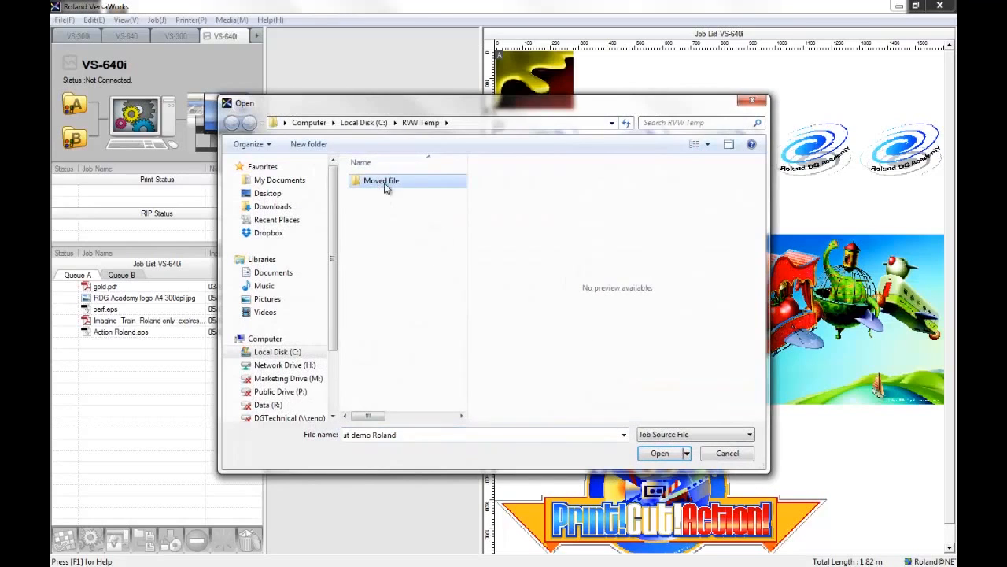
double_click(384, 183)
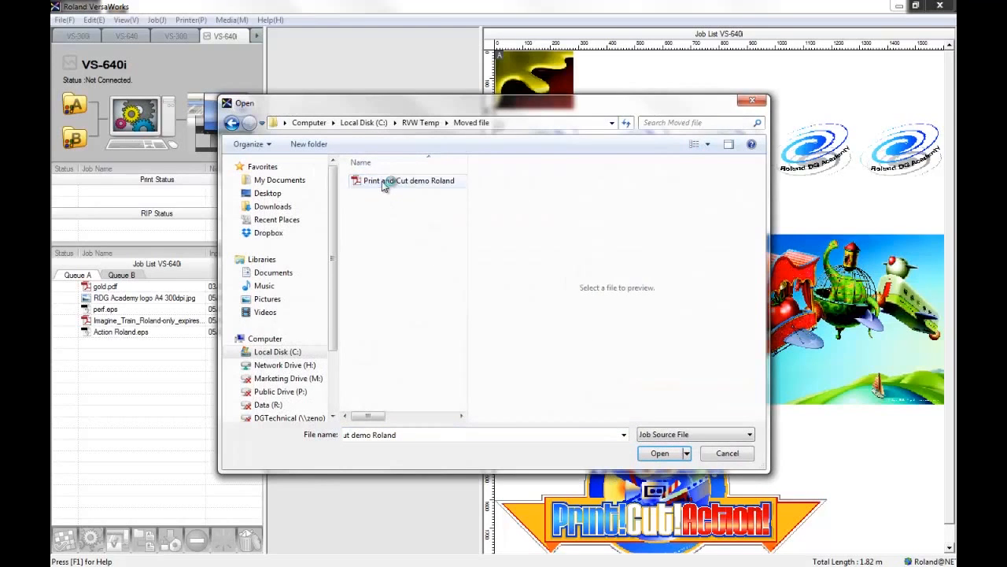
left_click(673, 460)
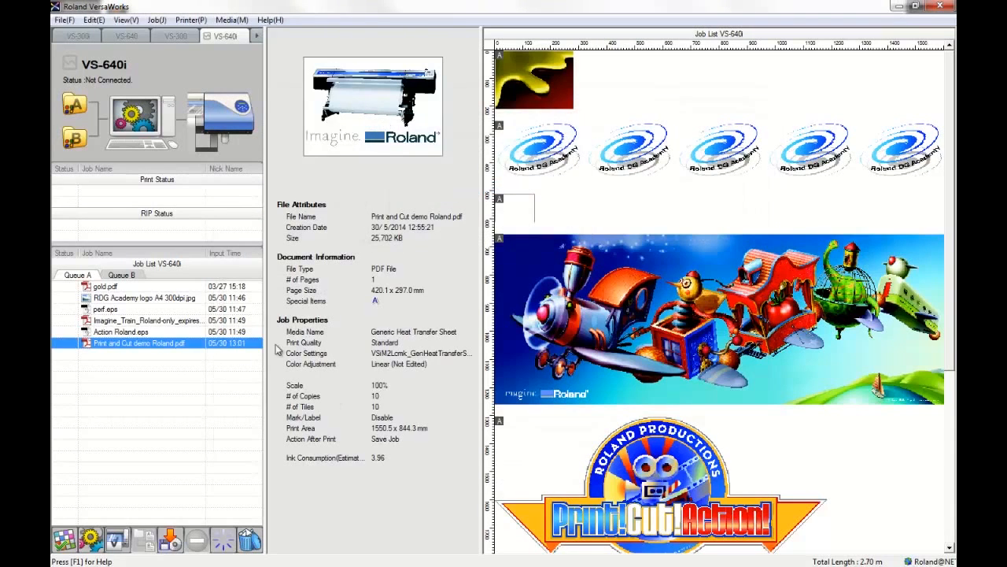
Review the layout settings of the reloaded Print and Cut demo Roland.pdf job in a maximized settings window.
double_click(187, 343)
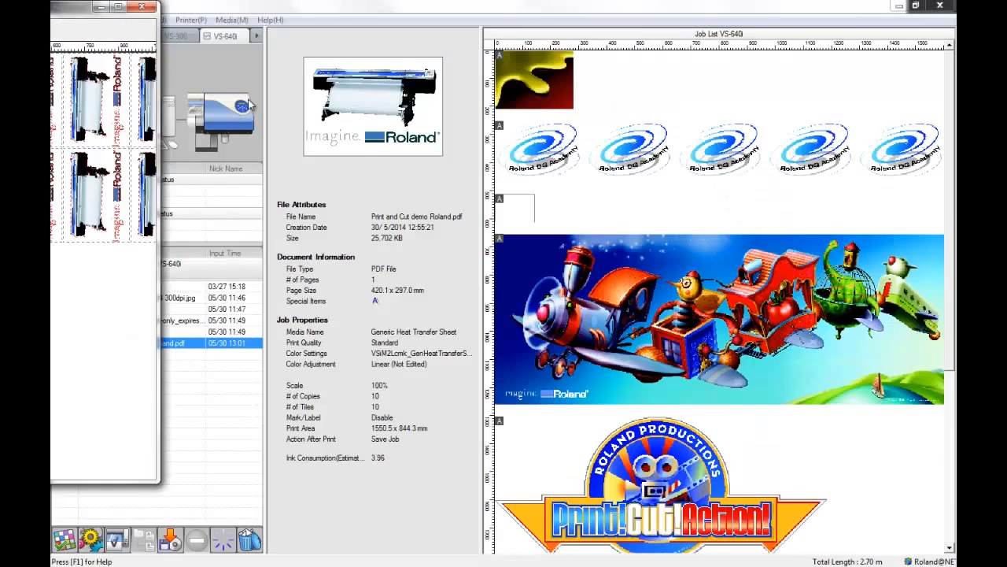
double_click(79, 8)
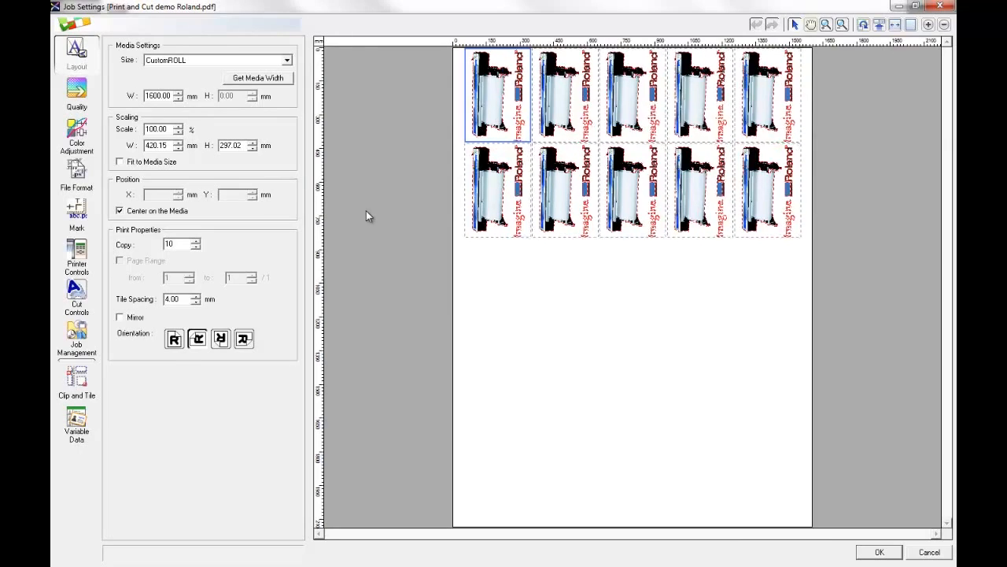
left_click(879, 551)
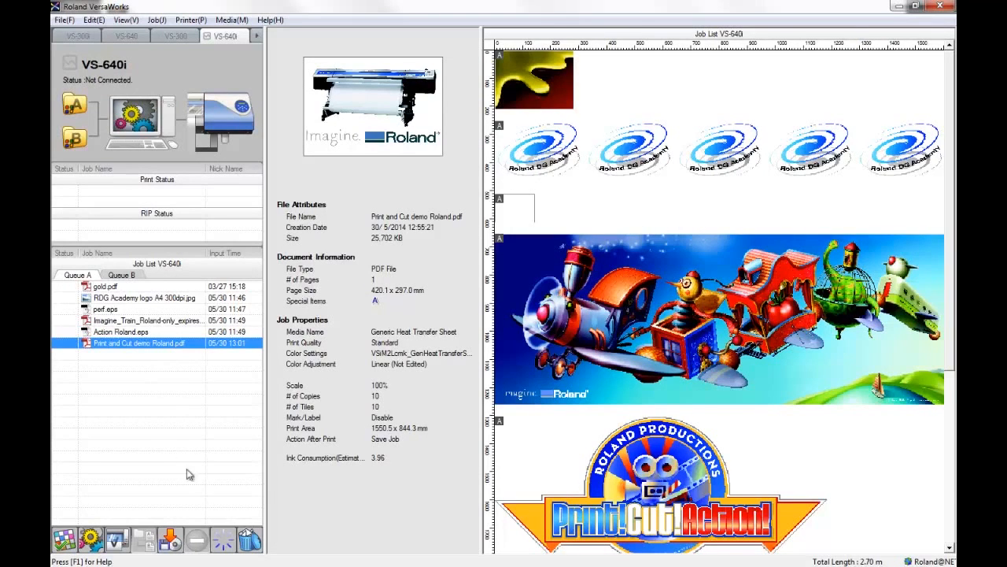
Save the job as an RVW Job + Source File named repeat customer plus artwork in the RVW Temp folder.
left_click(172, 537)
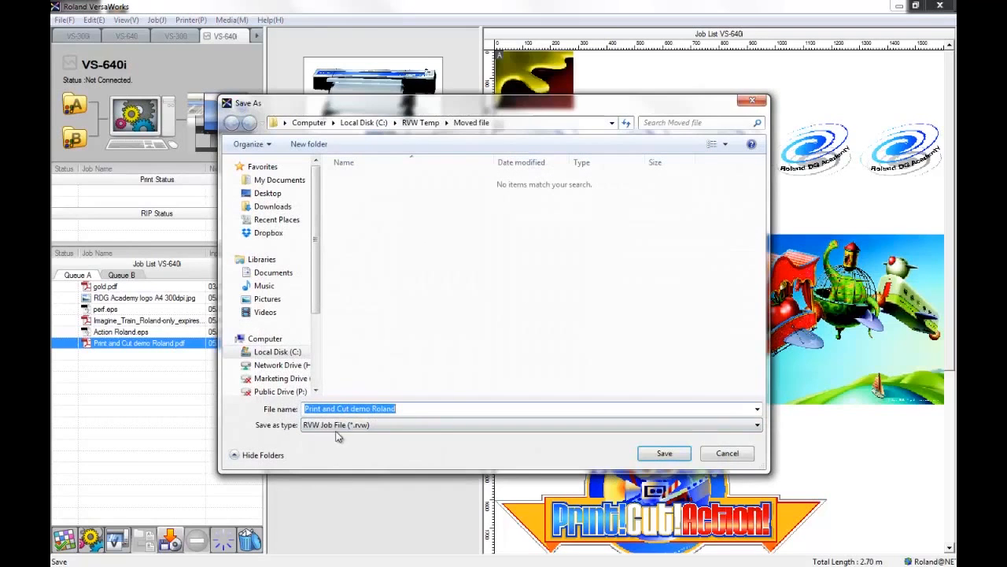
left_click(326, 429)
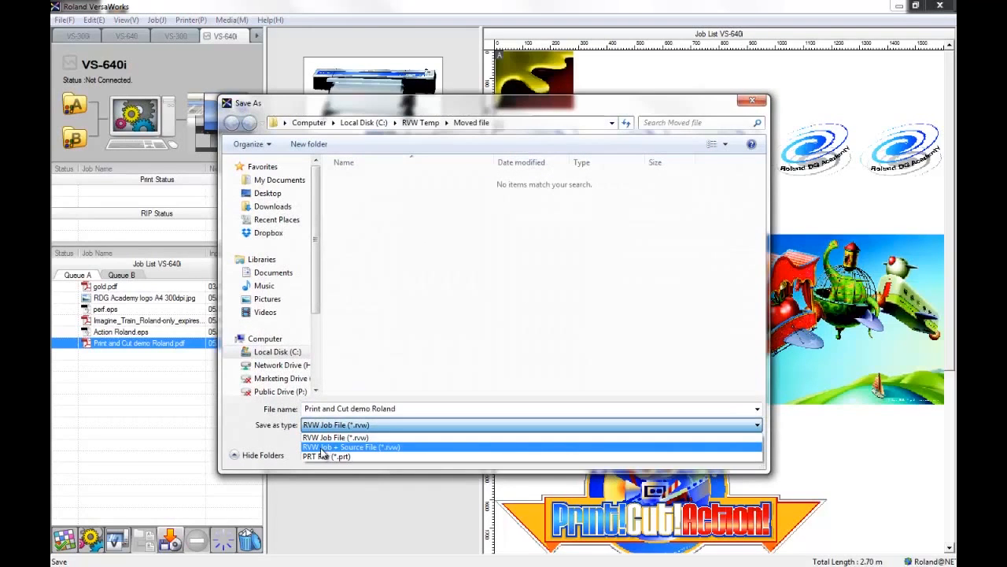
left_click(366, 446)
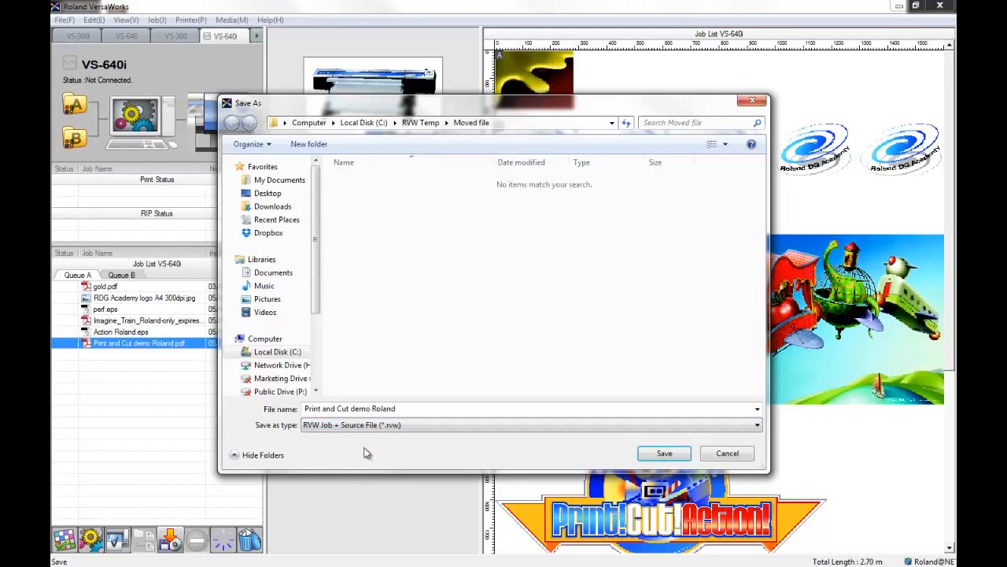
left_click(418, 425)
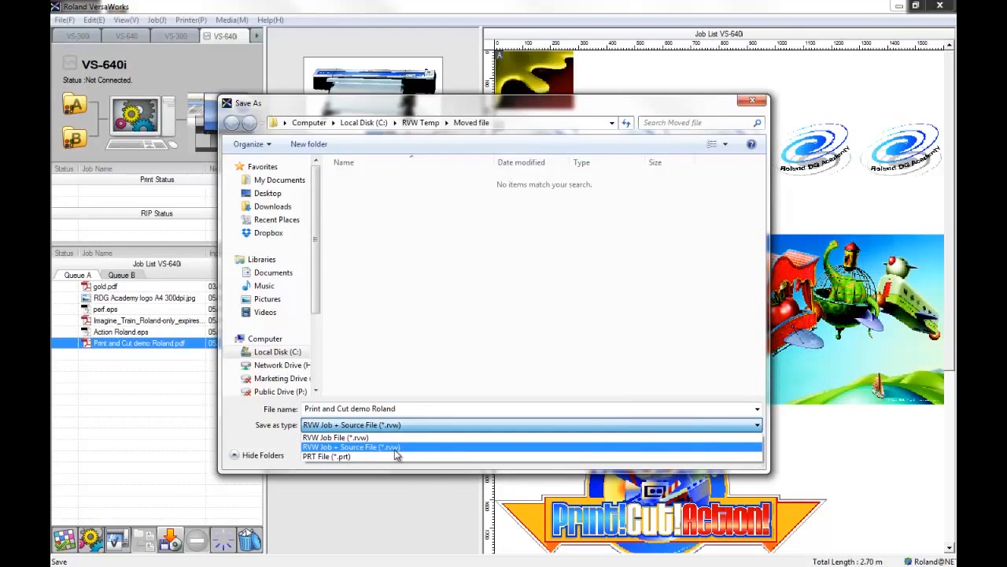
left_click(397, 449)
left_click_drag(400, 409, 252, 404)
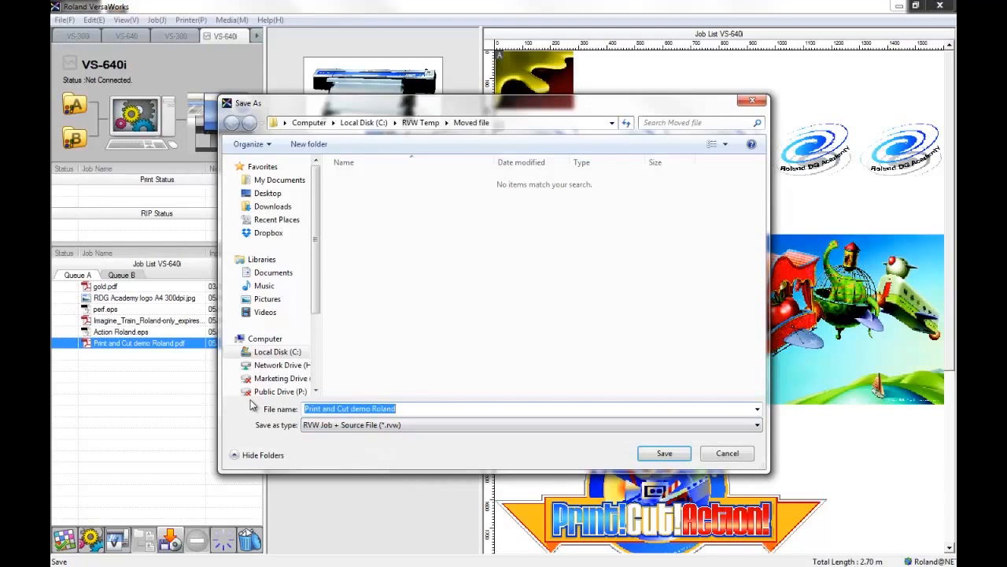
type("repeat customer p")
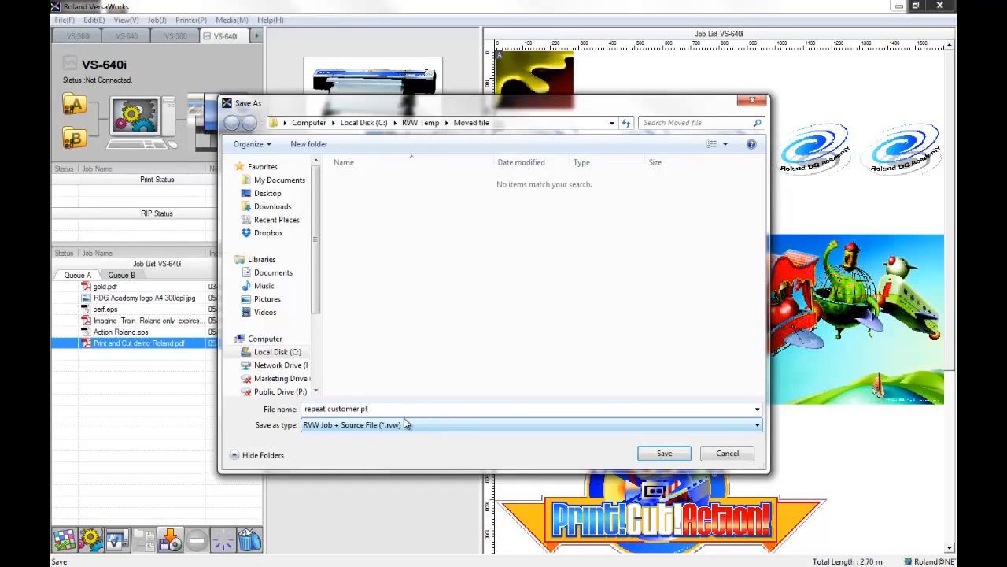
type("lus artw")
left_click(428, 123)
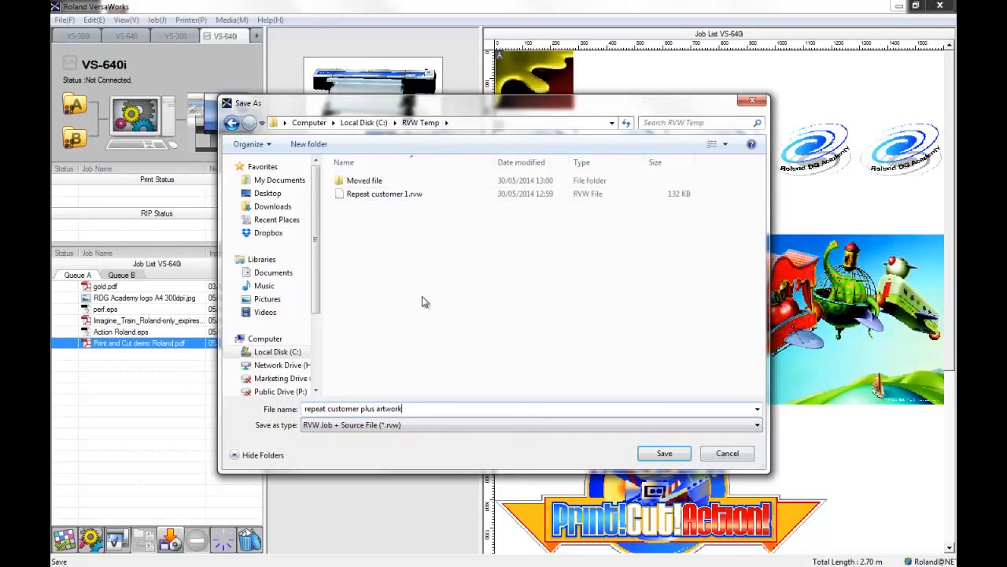
left_click(665, 454)
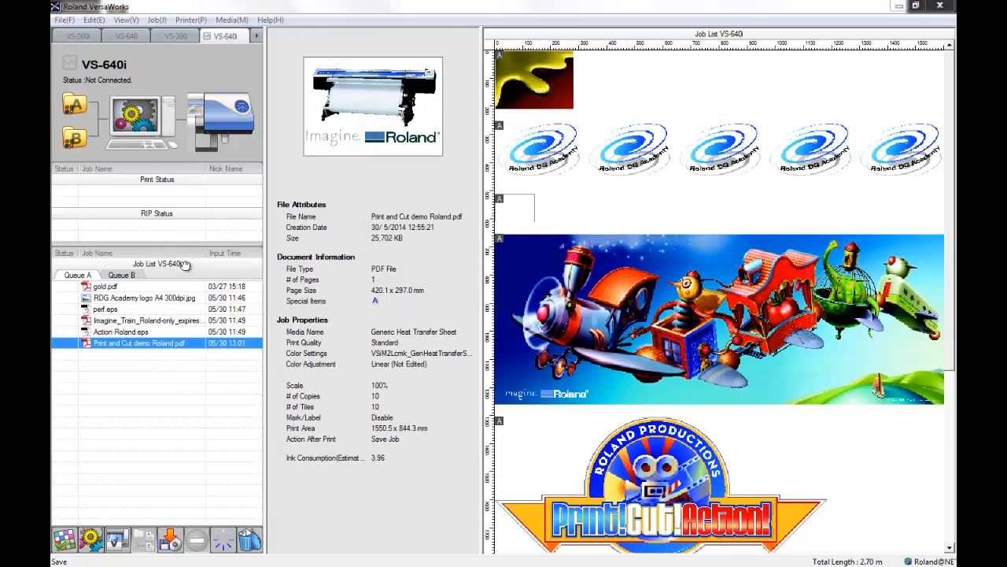
Start adding a job, select repeat customer plus artwork.rvw and check its file size in the file properties.
left_click(68, 22)
left_click(83, 32)
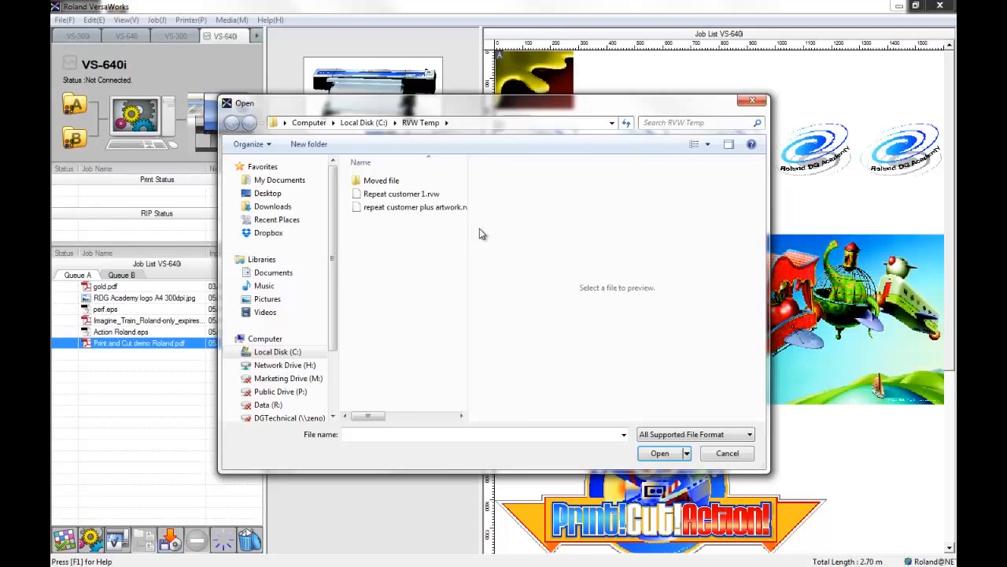
left_click_drag(467, 227, 517, 227)
left_click(425, 207)
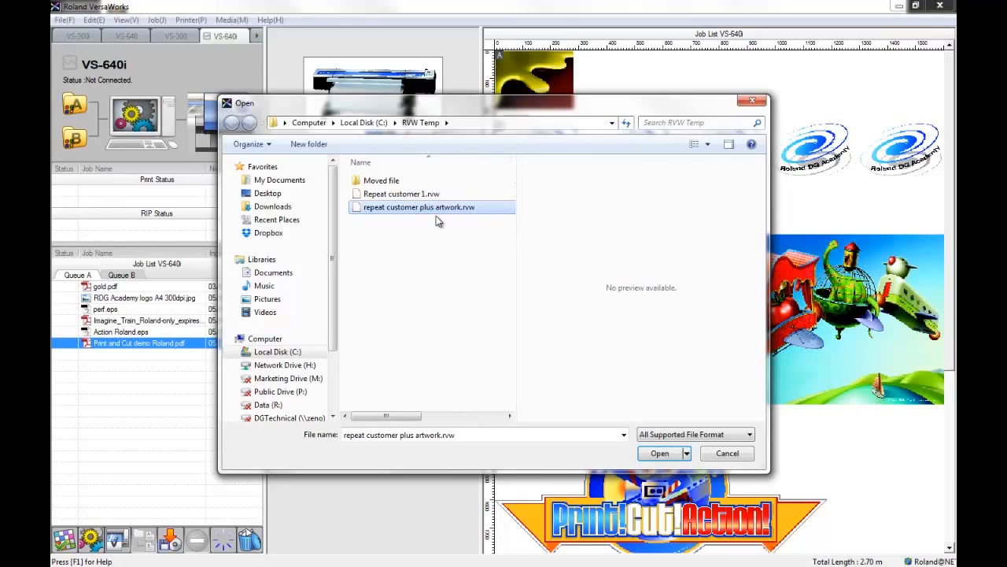
right_click(433, 209)
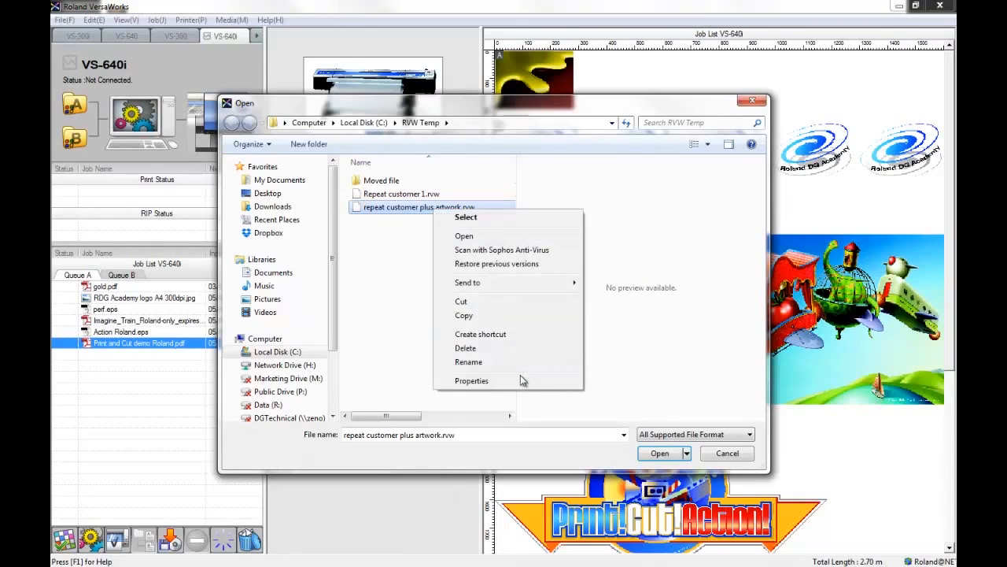
left_click(521, 380)
left_click_drag(517, 344, 494, 346)
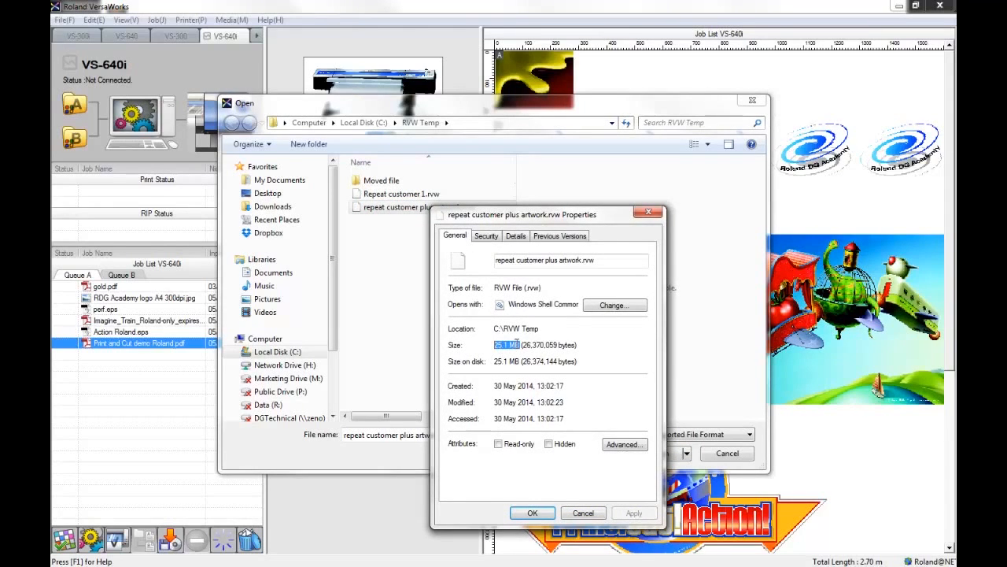
left_click(533, 514)
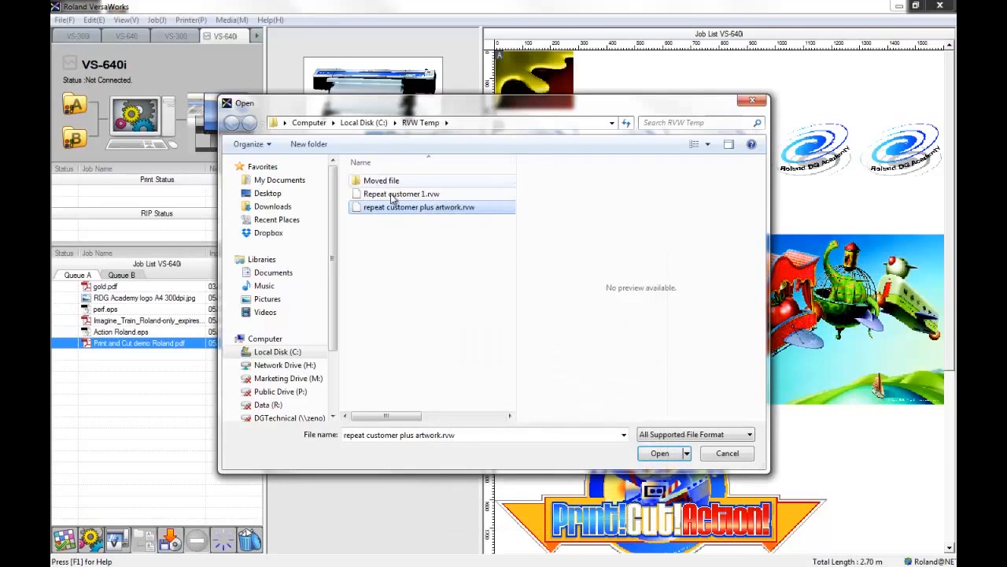
Load repeat customer plus artwork.rvw into Queue A and review the restored job's layout settings.
left_click(659, 454)
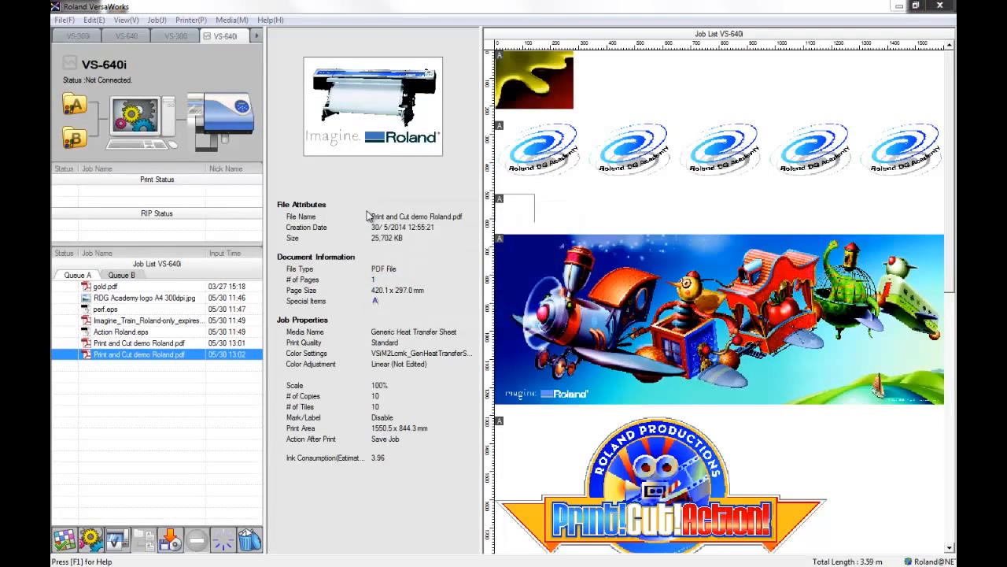
double_click(141, 354)
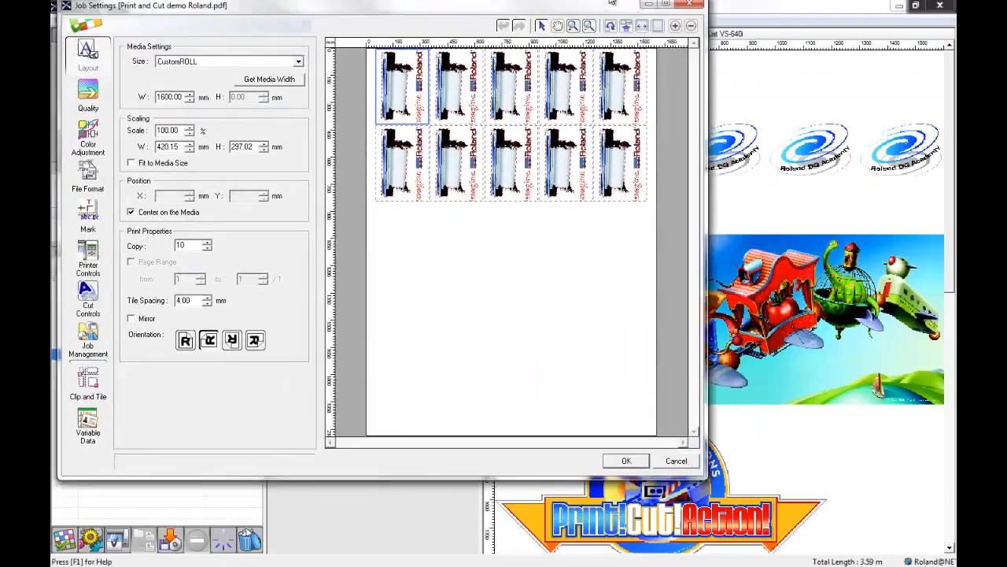
double_click(611, 4)
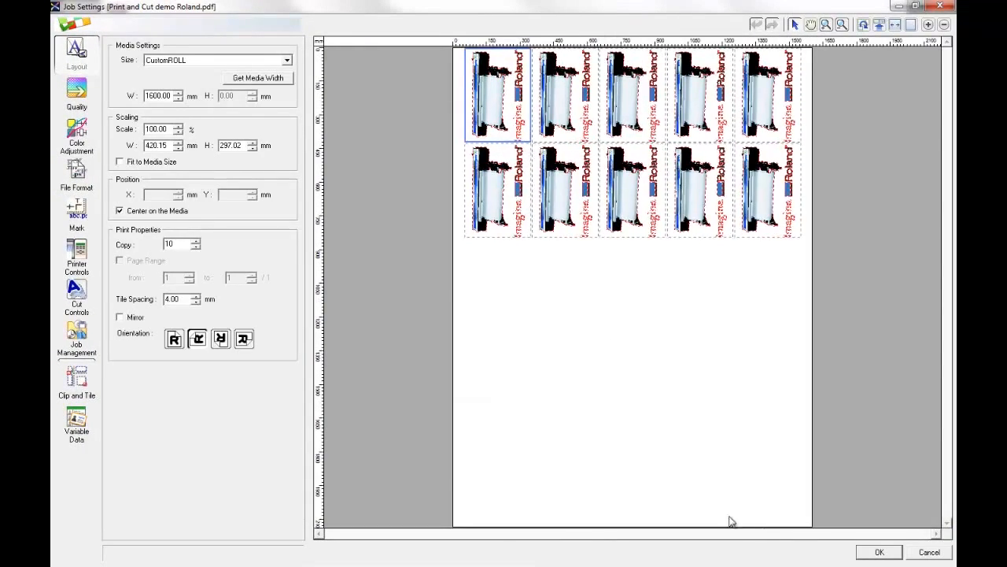
left_click(876, 552)
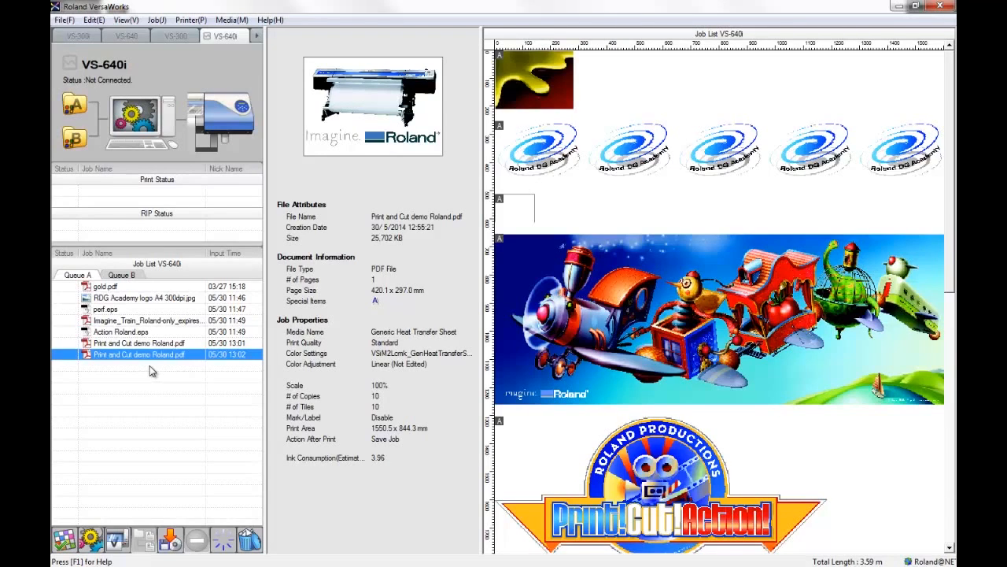
Save the selected Print and Cut demo Roland.pdf job as a PRT file named print ready version in the RVW Temp folder.
left_click(175, 542)
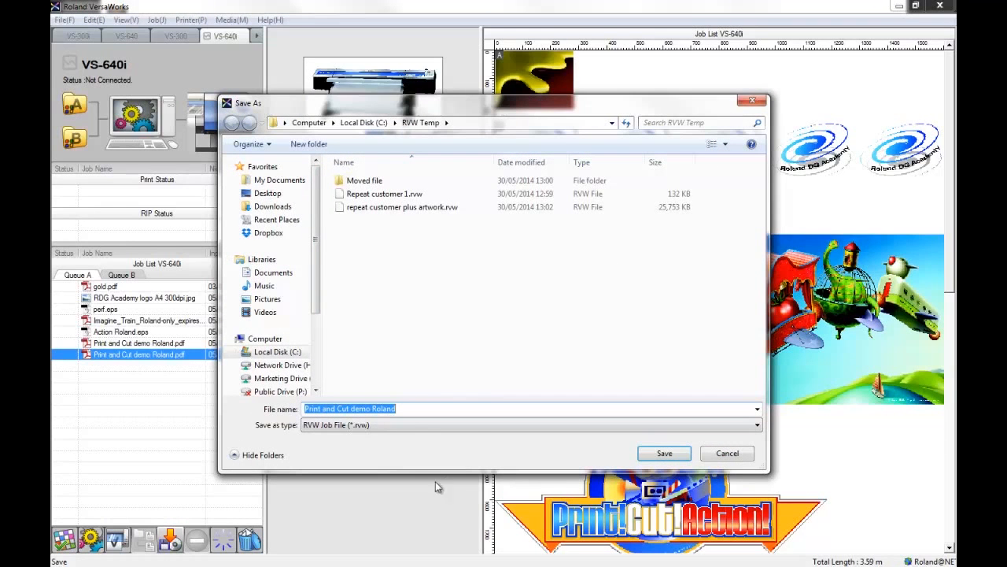
left_click(412, 423)
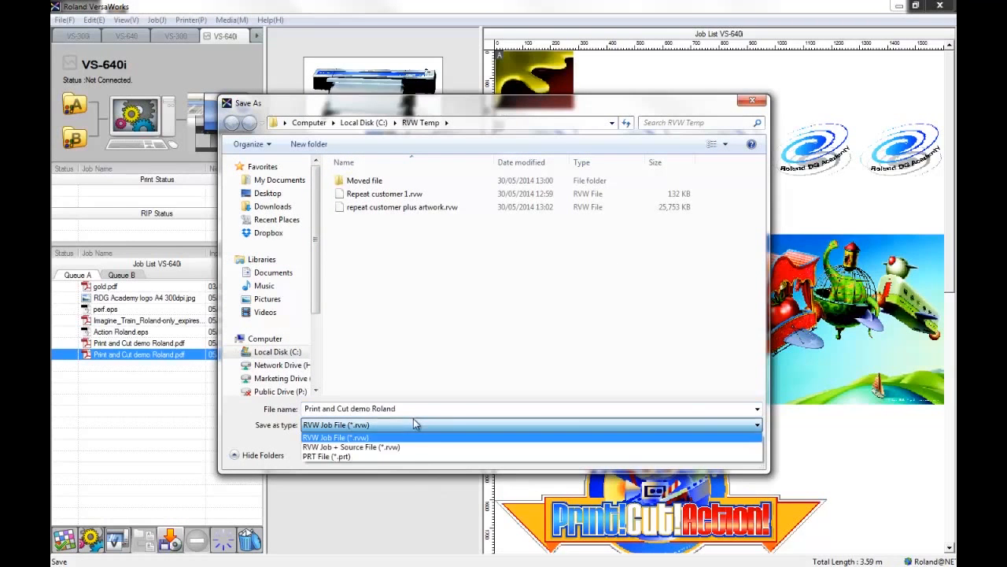
left_click(357, 457)
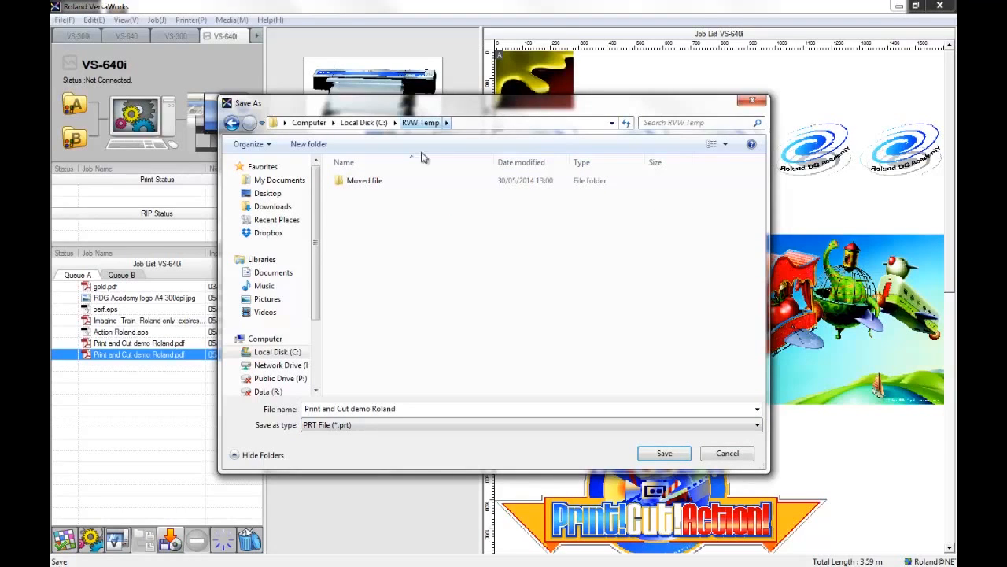
left_click(416, 410)
type("p")
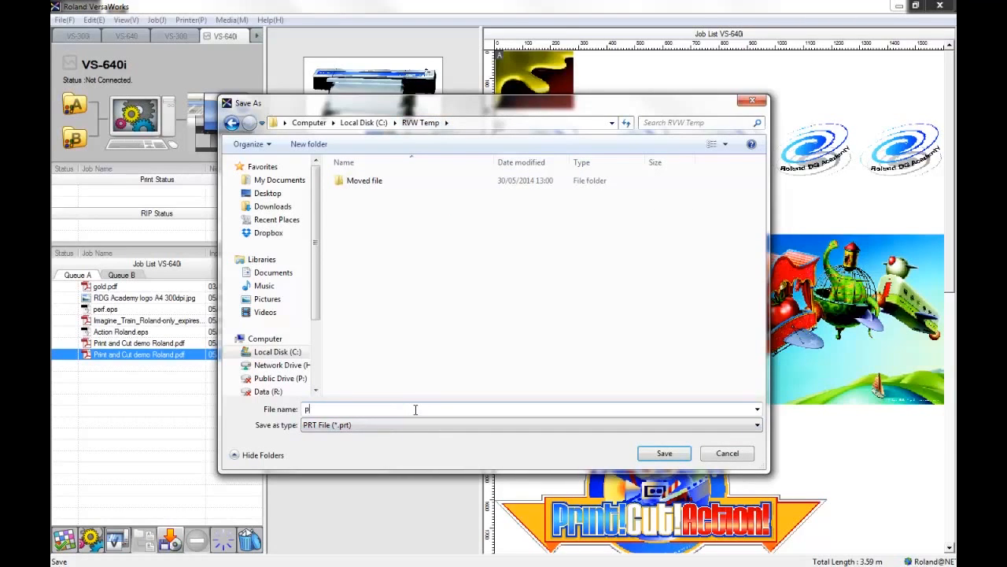
type("rint ready version")
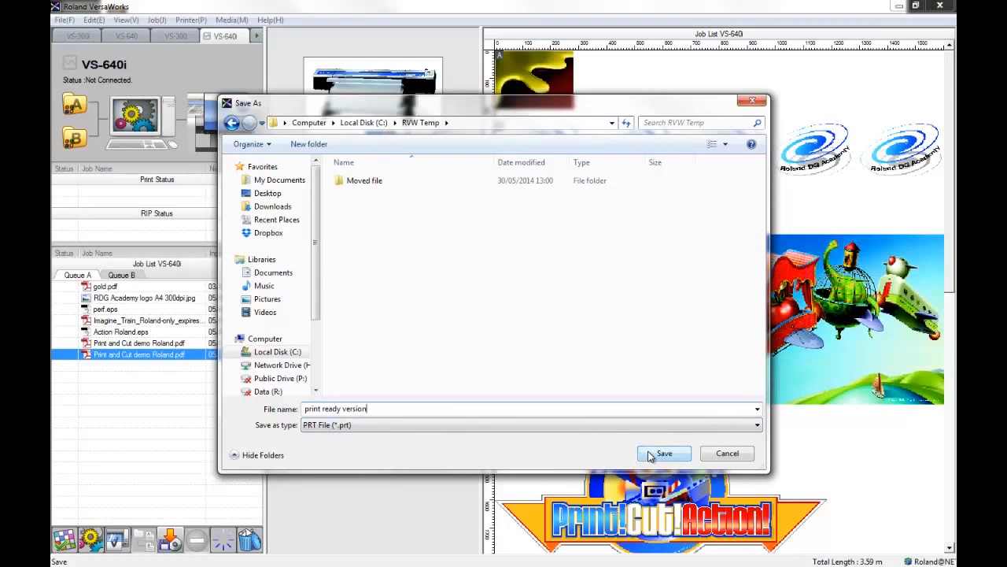
left_click(661, 453)
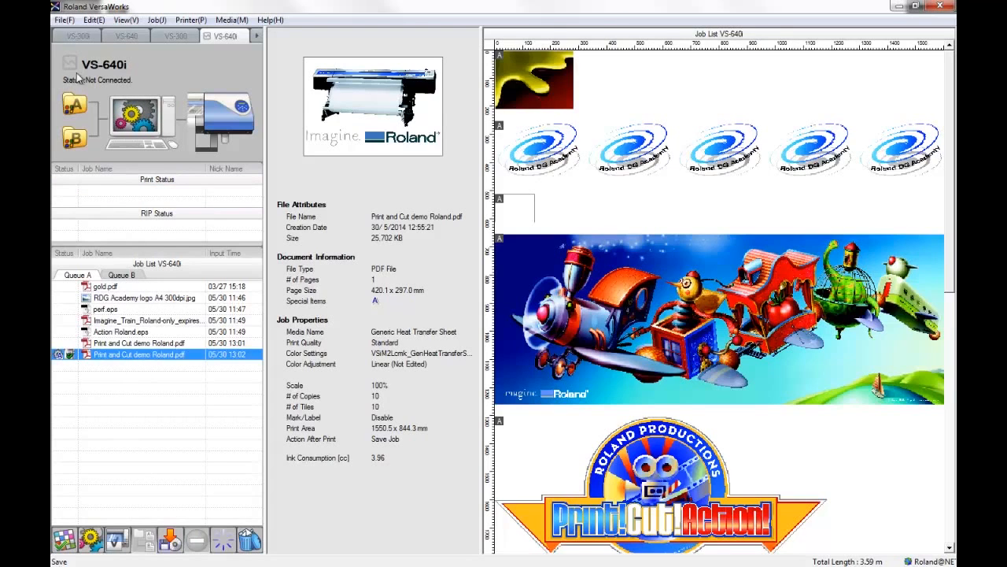
Start sending a native file to the printer, select print ready version.prt and check its size in the file properties.
left_click(63, 21)
left_click(66, 20)
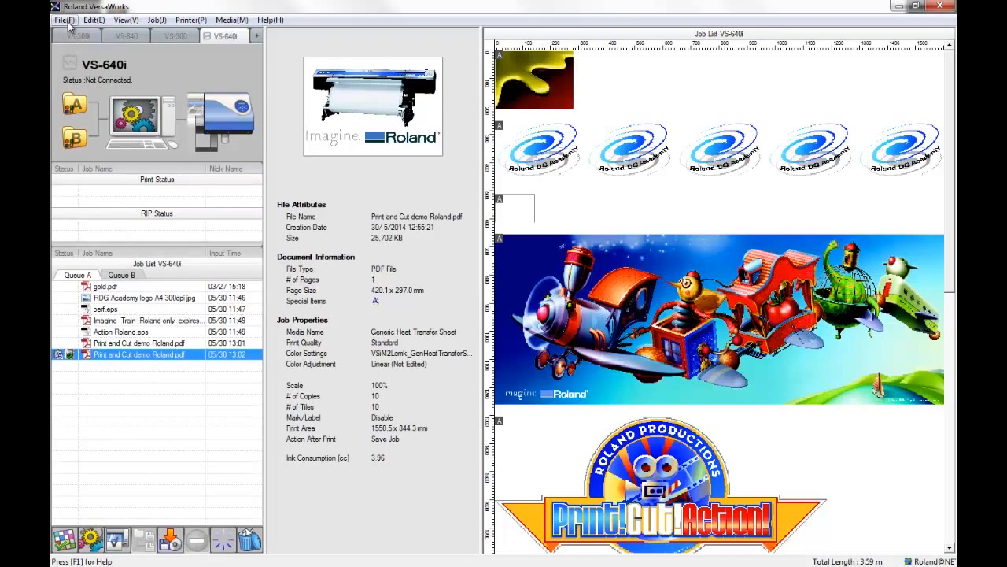
left_click(191, 21)
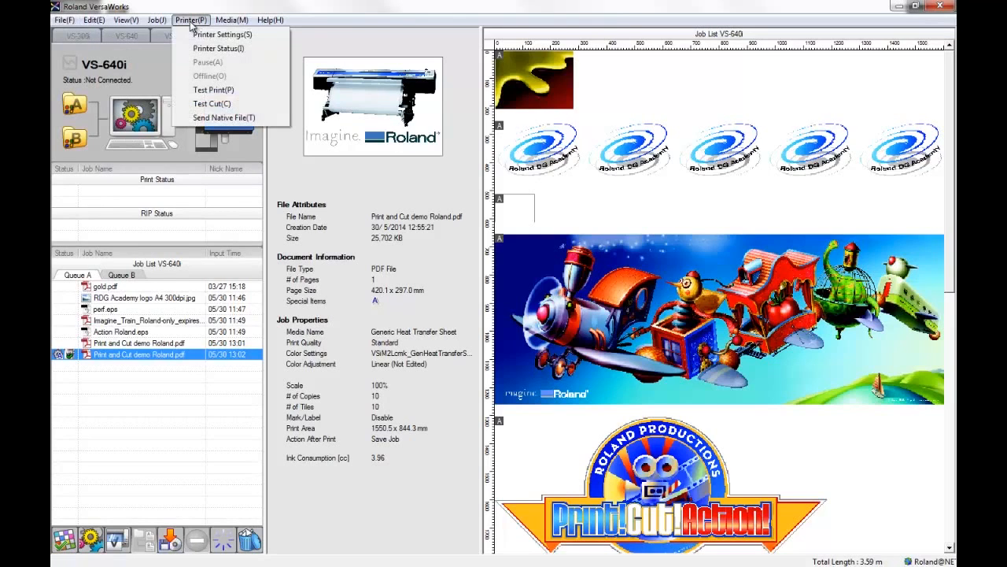
left_click(219, 118)
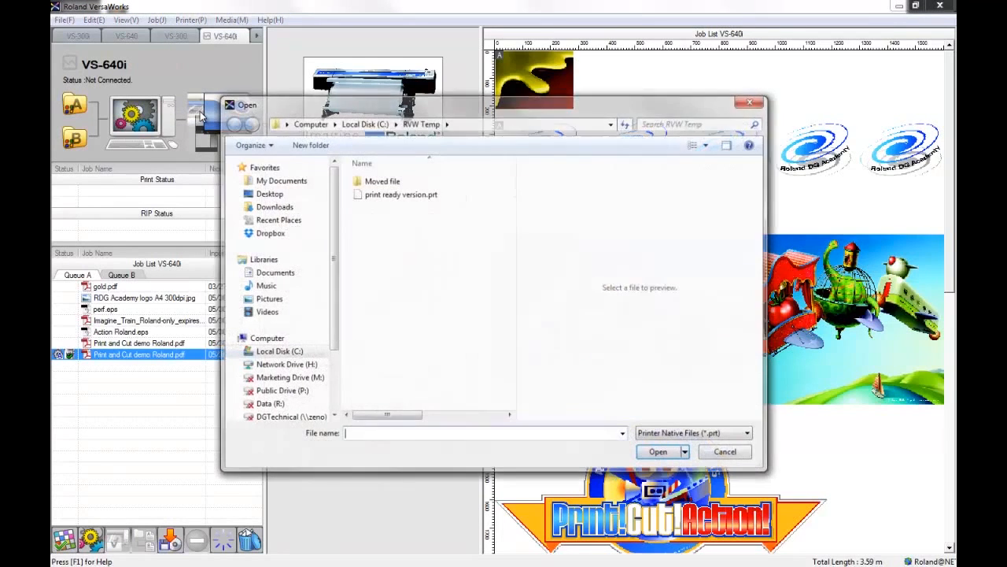
left_click(422, 196)
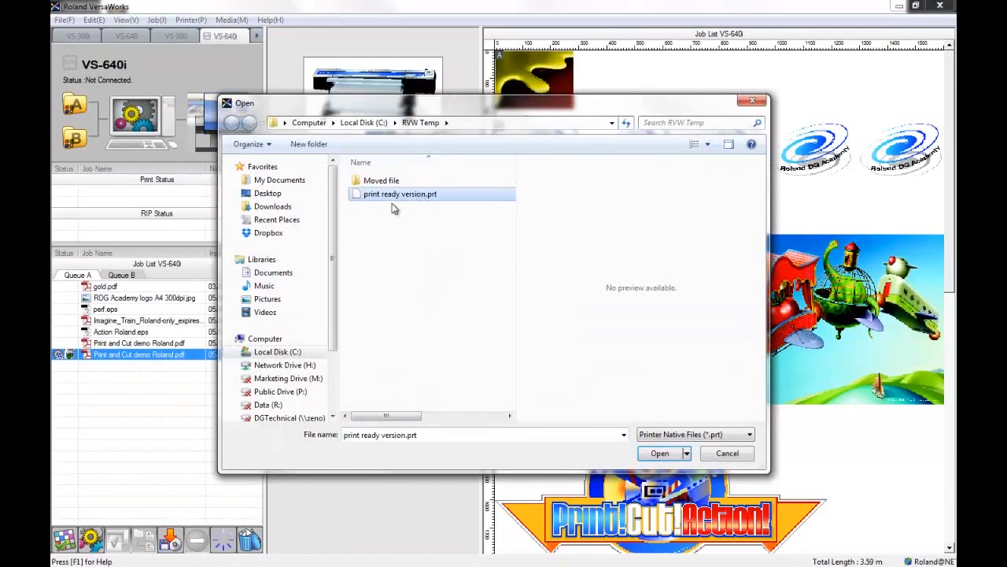
right_click(433, 198)
left_click(482, 365)
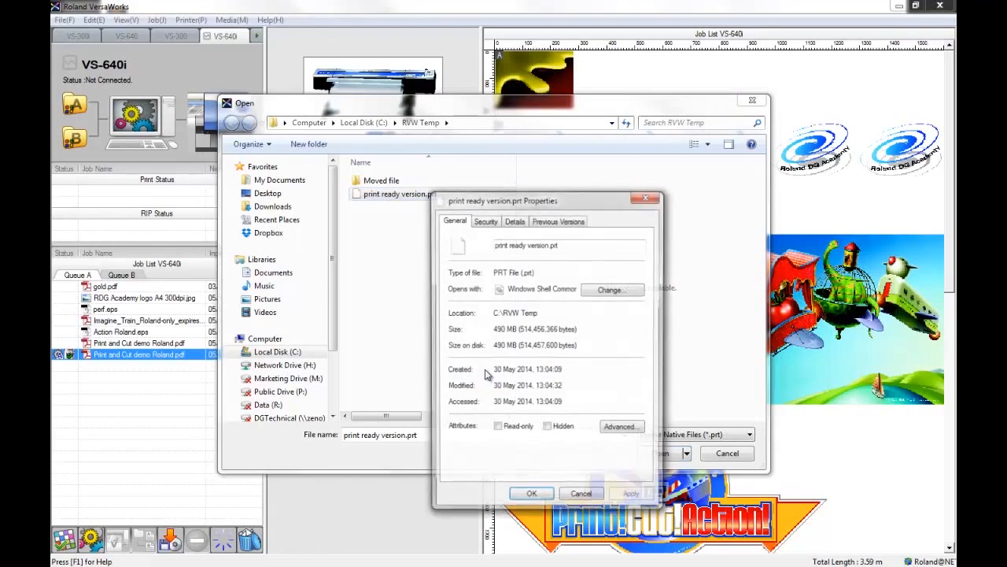
left_click_drag(516, 329, 488, 330)
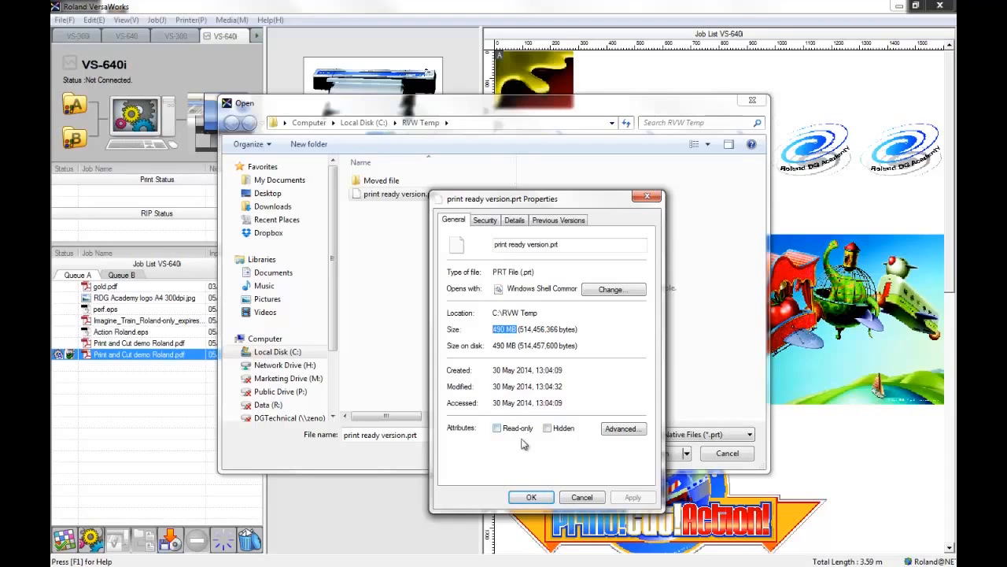
left_click(532, 497)
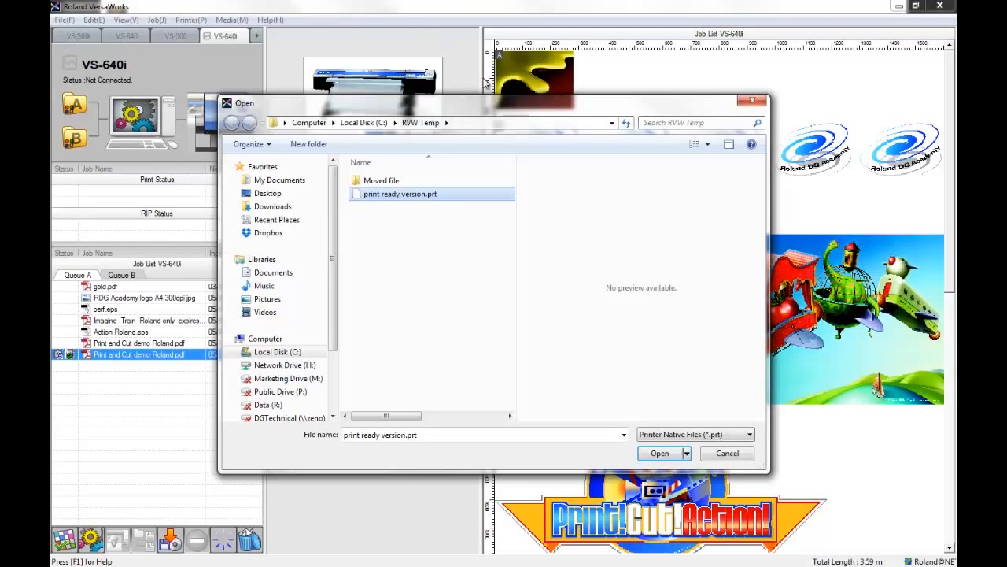
Send the selected print ready version.prt file to the VS-640i printer.
left_click_drag(499, 103, 498, 59)
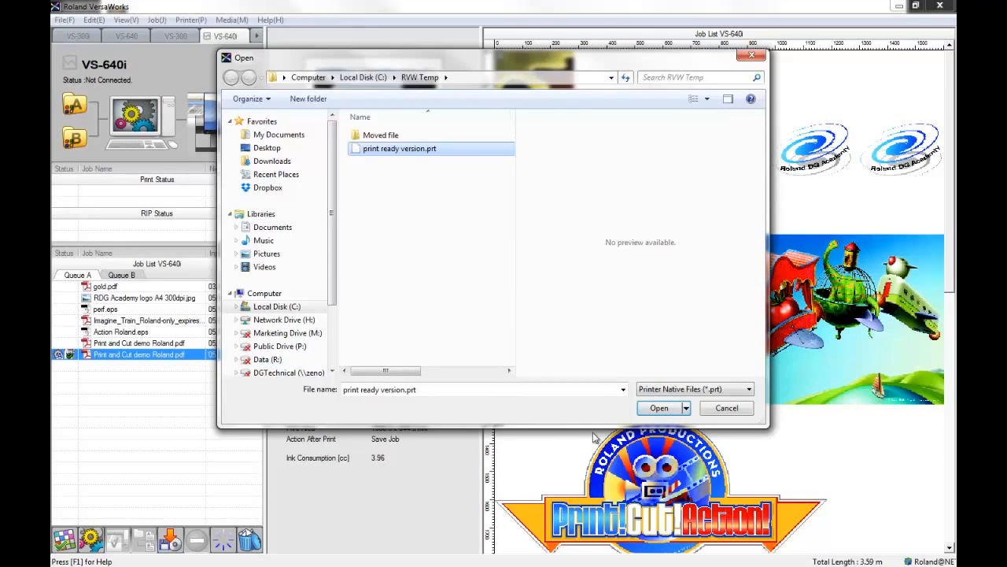
left_click(658, 408)
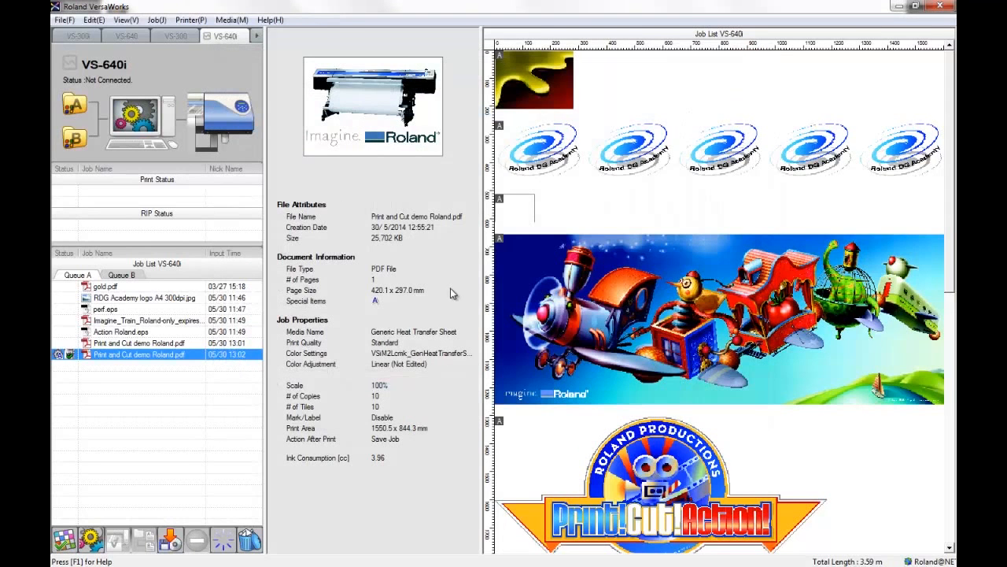